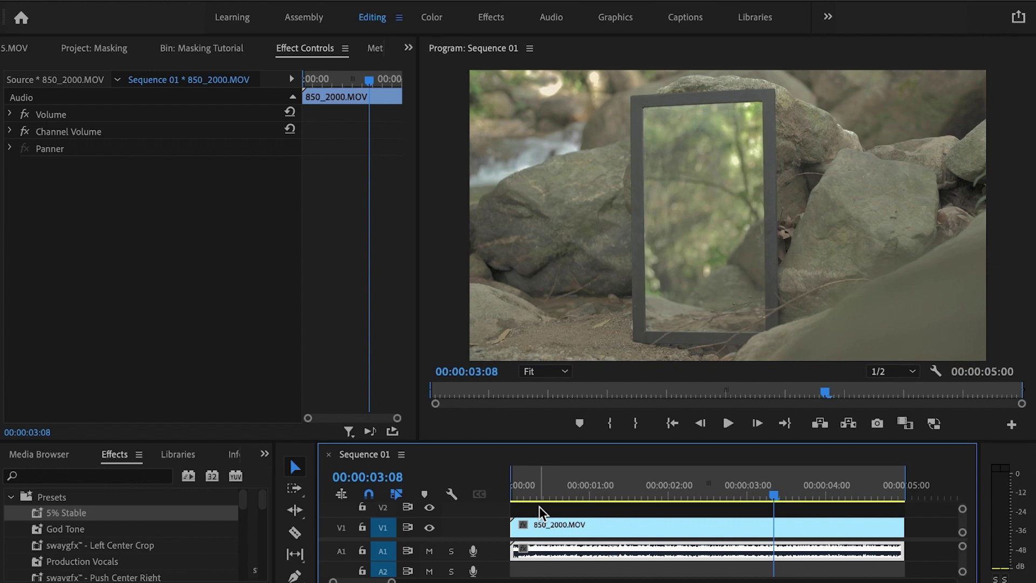
Apply Warp Stabilizer 5% Stable to 850_2000.MOV with Position method and 100% Smoothness, then analyze
click(539, 506)
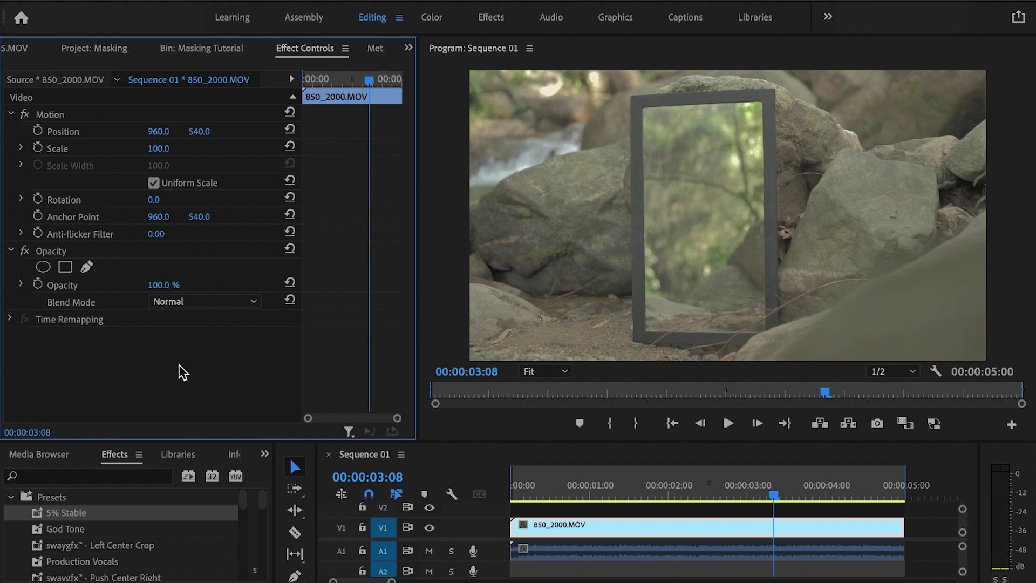
drag(179, 365, 179, 365)
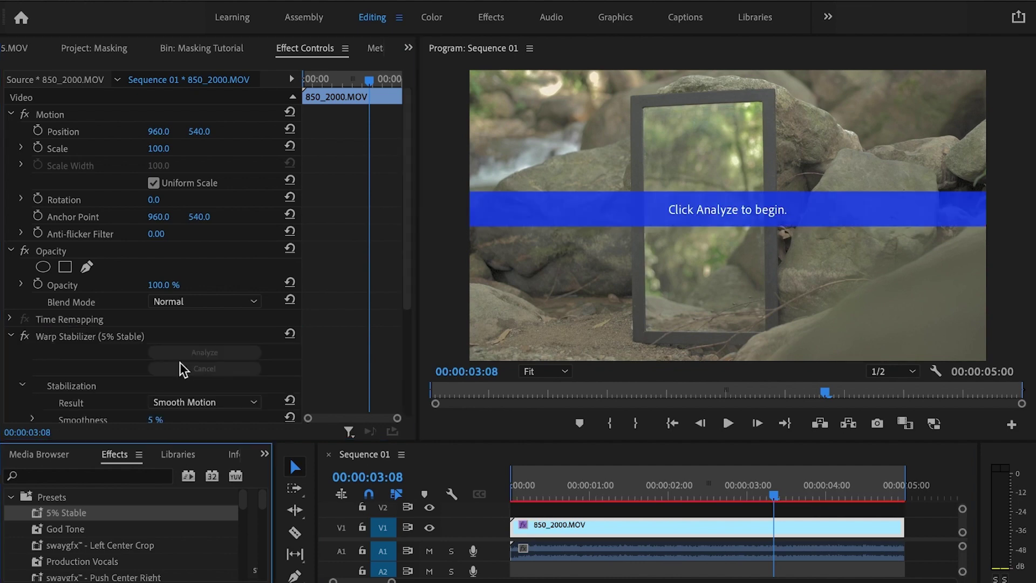
scroll(119, 364, down, 2)
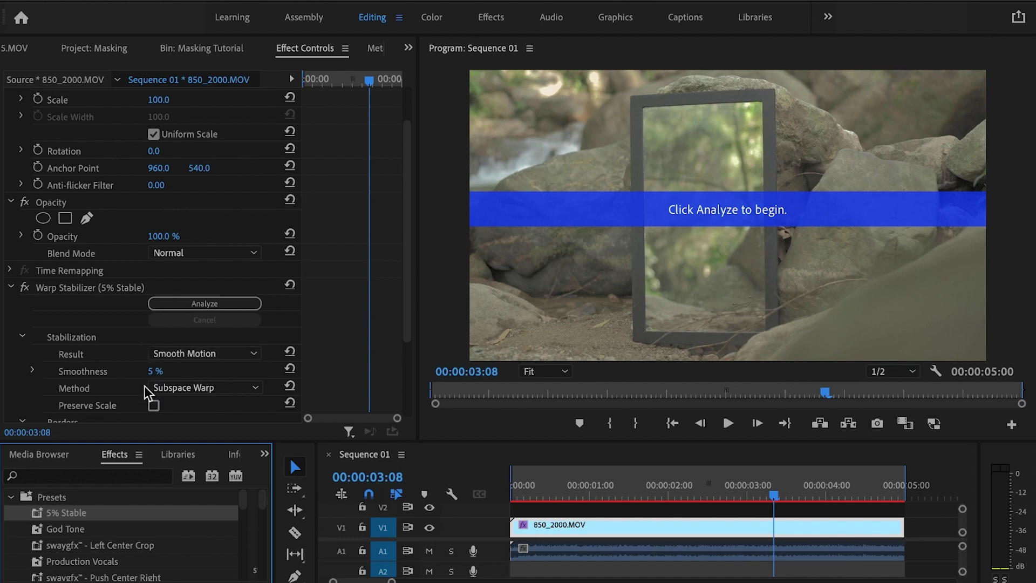
click(173, 388)
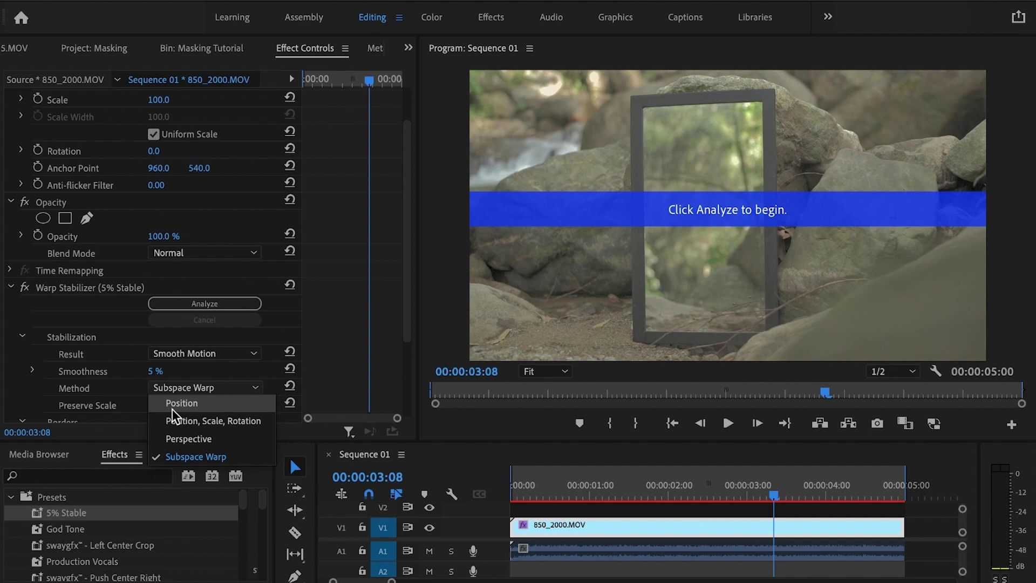
click(171, 406)
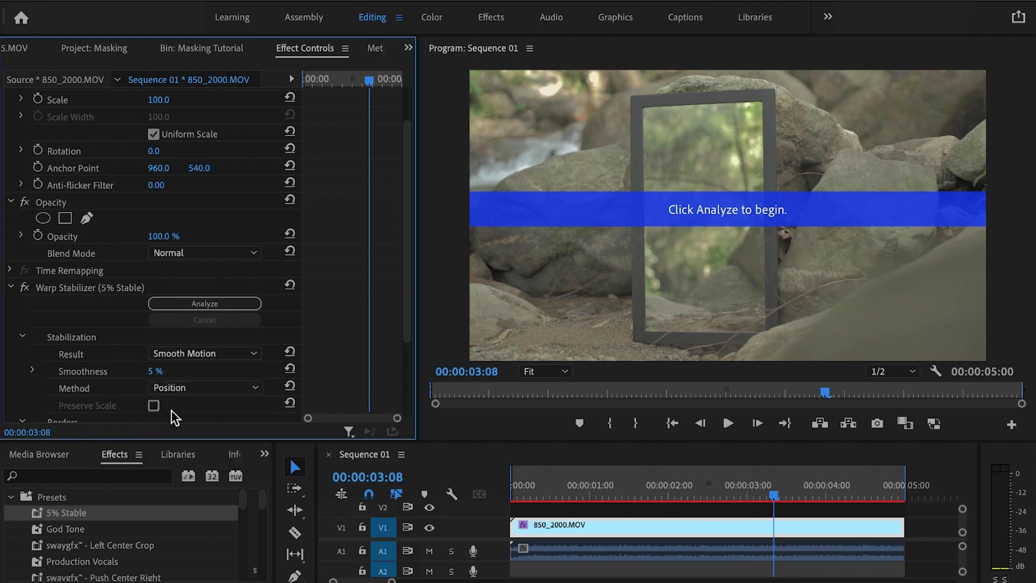
click(154, 372)
text(100)
key(Return)
click(192, 303)
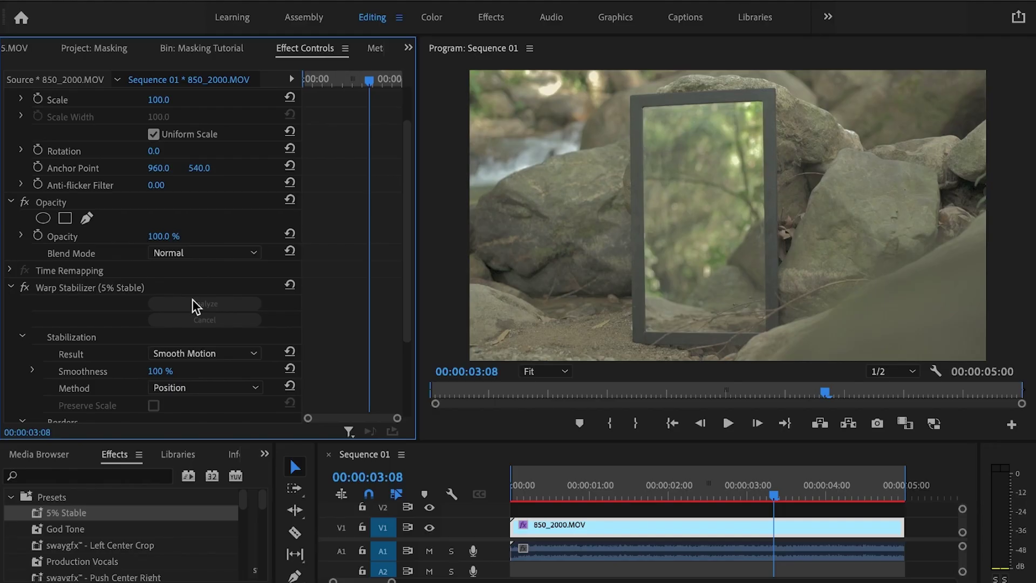
Collapse Warp Stabilizer and add a free-draw bezier mask under the clip's Opacity
click(12, 287)
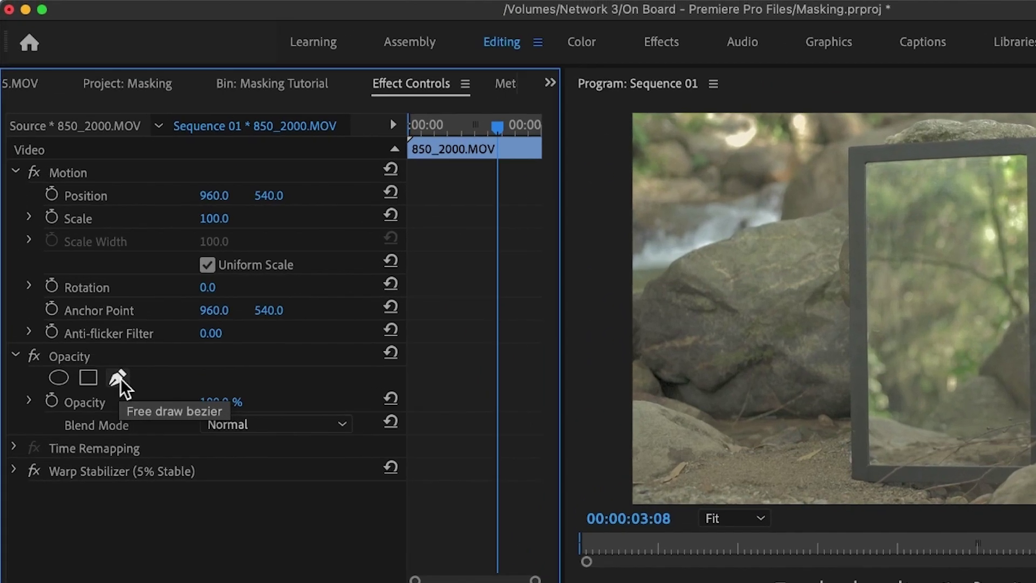
click(119, 378)
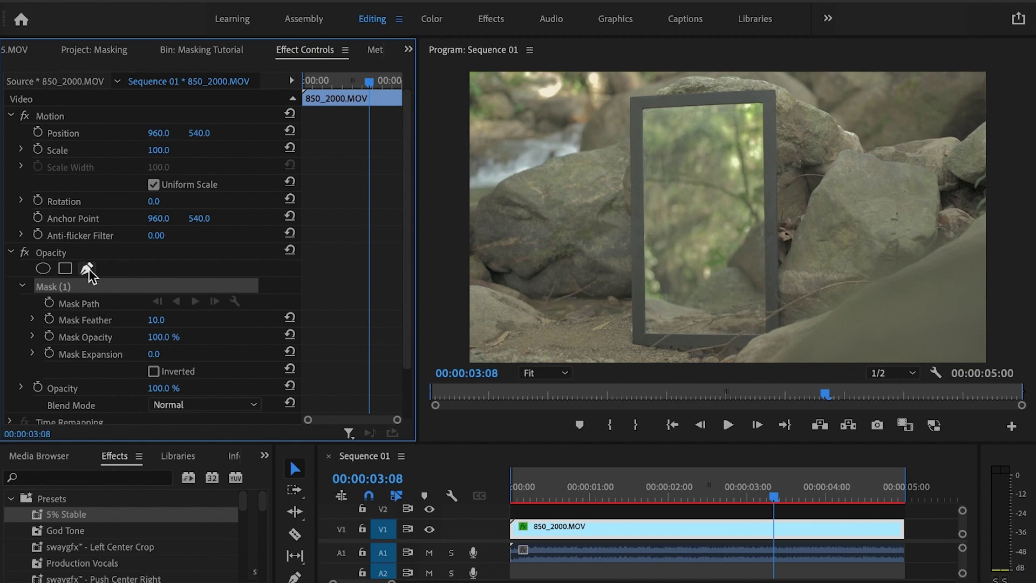
At 100% monitor zoom, place mask points at the mirror glass's four corners
click(536, 374)
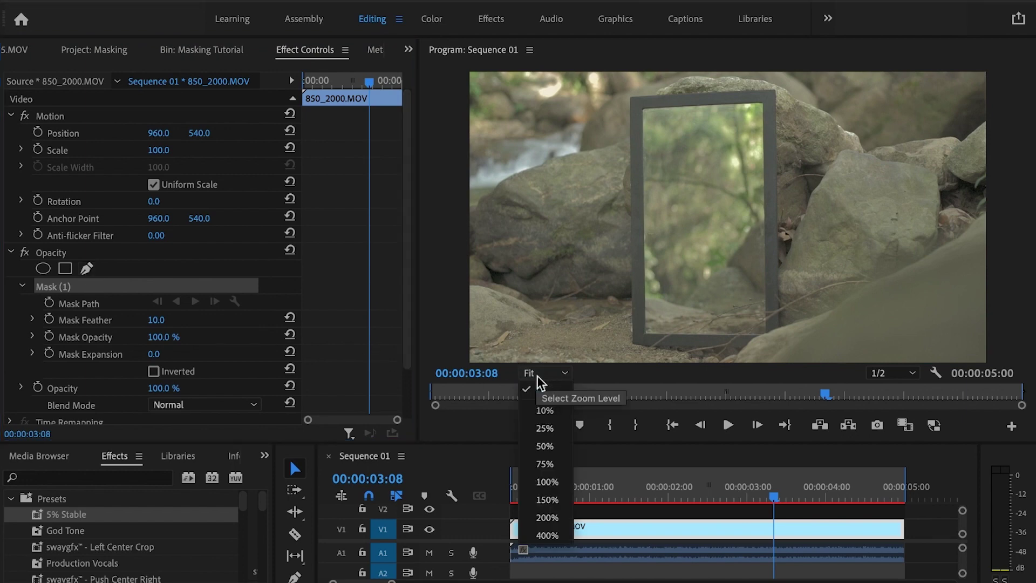
click(546, 481)
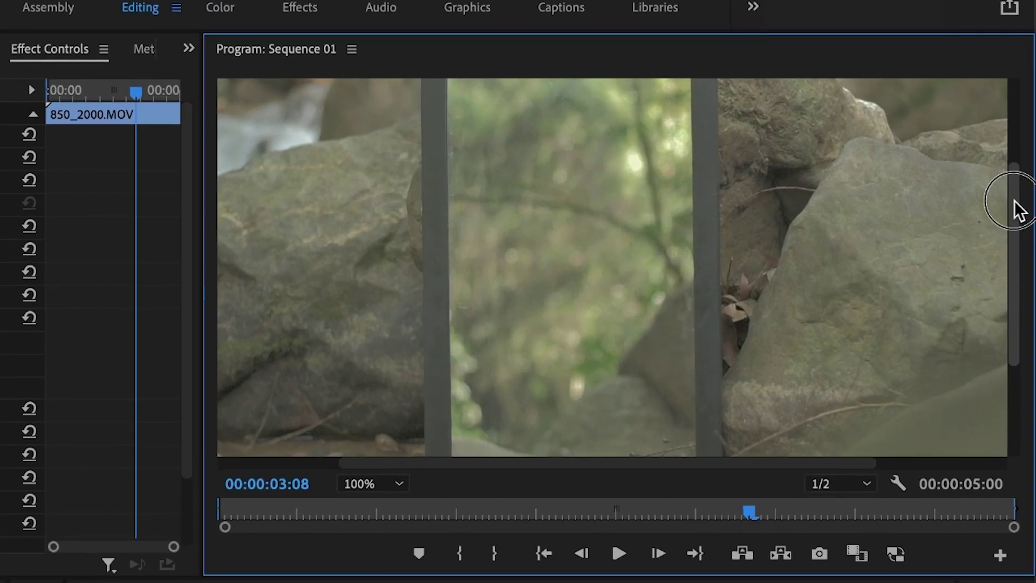
drag(1021, 161, 1025, 116)
click(780, 108)
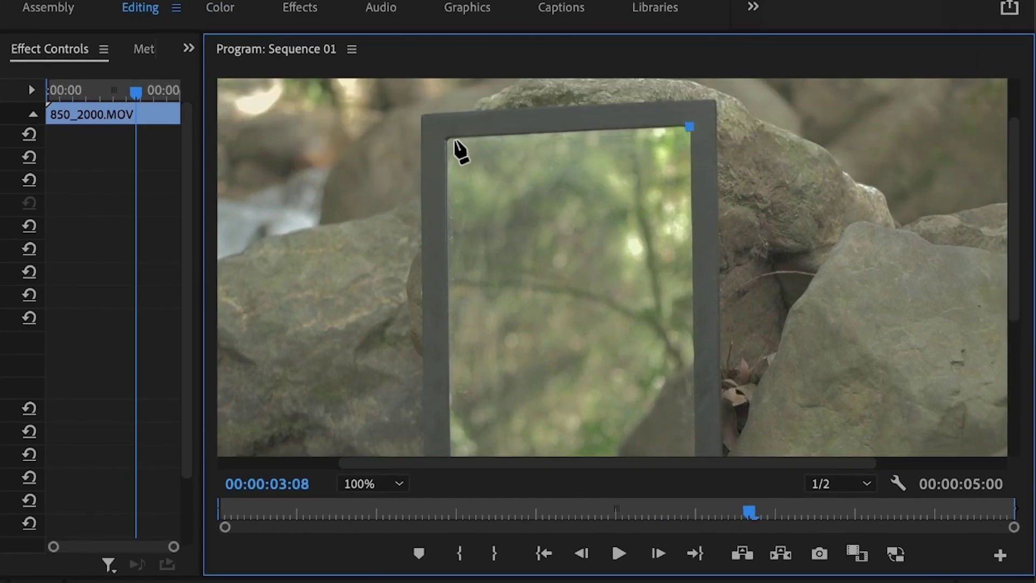
click(447, 141)
drag(1017, 166, 1018, 302)
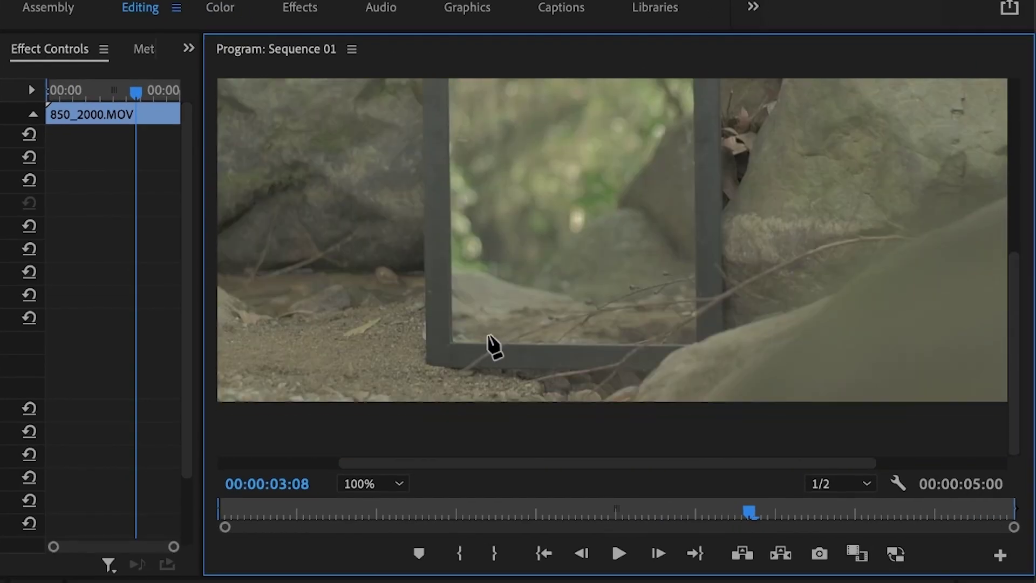
click(449, 346)
click(682, 346)
At 150% zoom, return to the clip start and adjust the bottom mask points
click(372, 484)
click(372, 572)
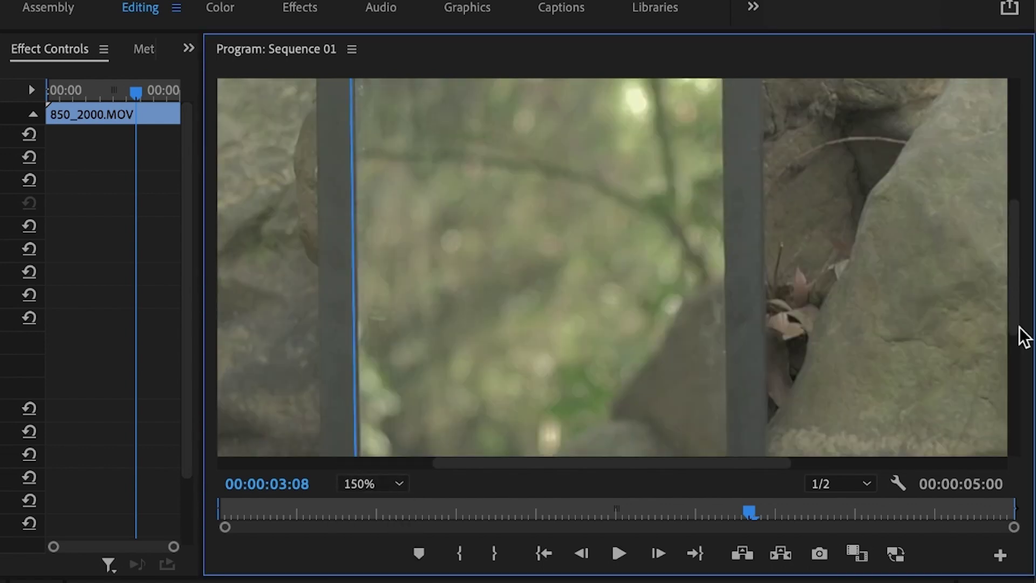
scroll(1024, 336, down, 5)
drag(728, 377, 726, 350)
key(Left)
key(Left)
key(Left)
key(Left)
key(Left)
key(Left)
key(Left)
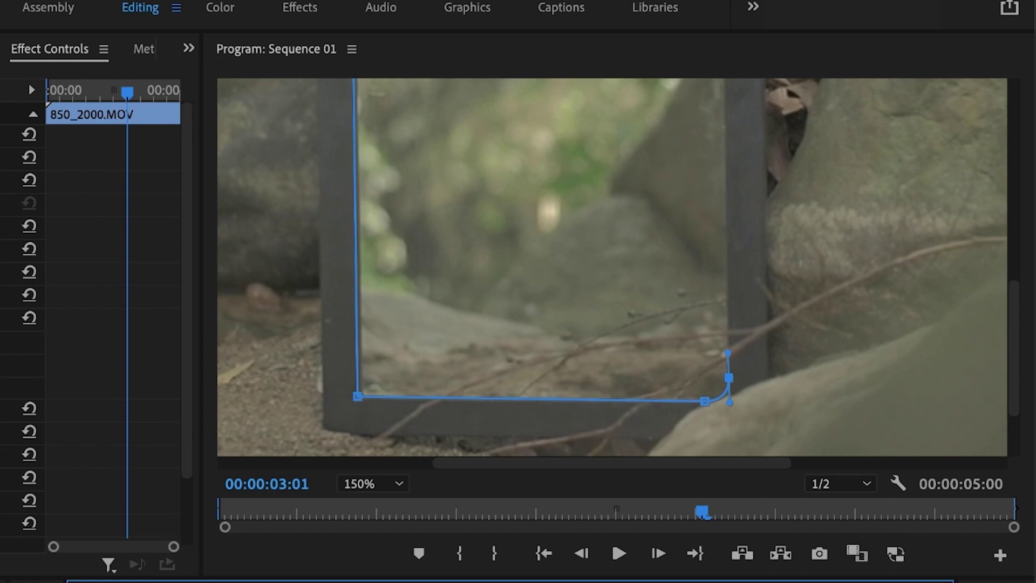
key(Home)
click(355, 399)
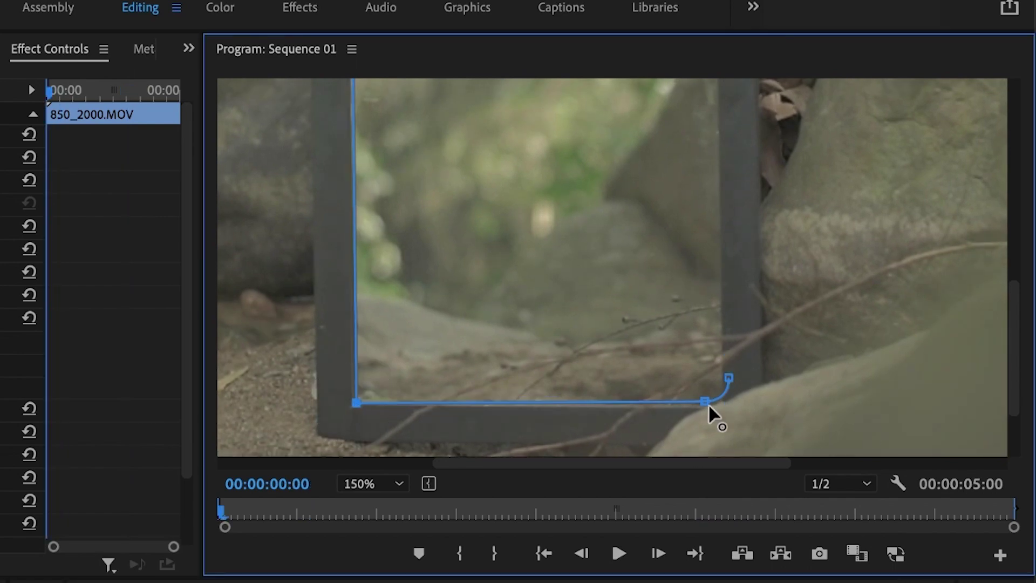
drag(726, 378, 722, 380)
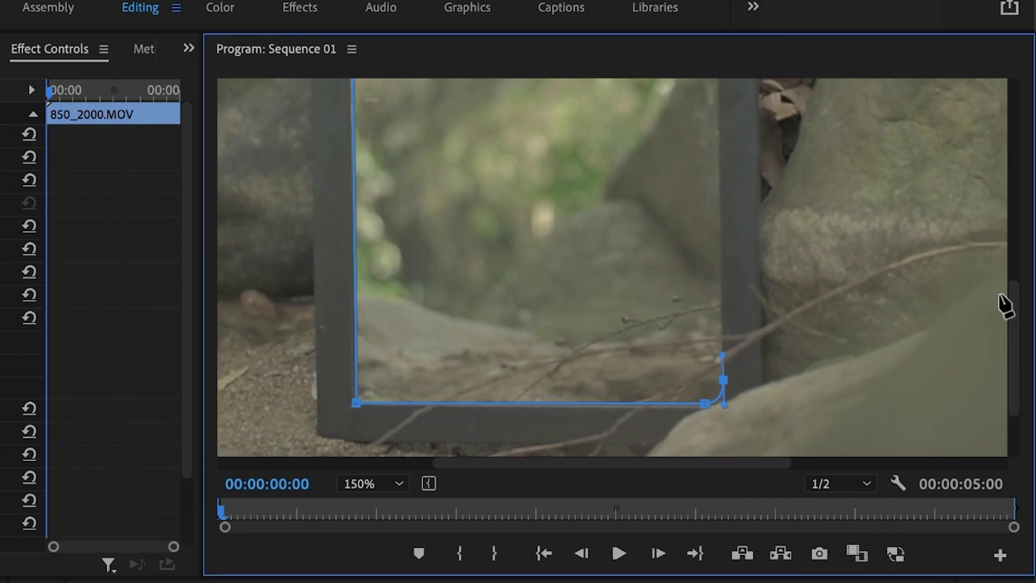
Close the mask at the top-right point, refine the top corners, and fit the frame
drag(1004, 306, 1010, 145)
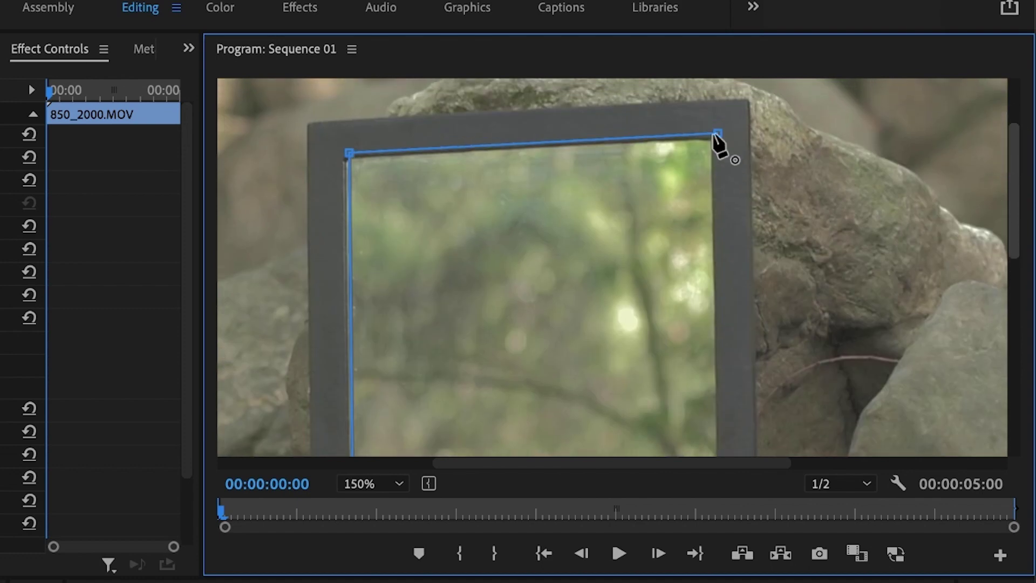
click(717, 135)
drag(717, 142, 710, 143)
drag(351, 157, 347, 161)
drag(1010, 148, 1024, 394)
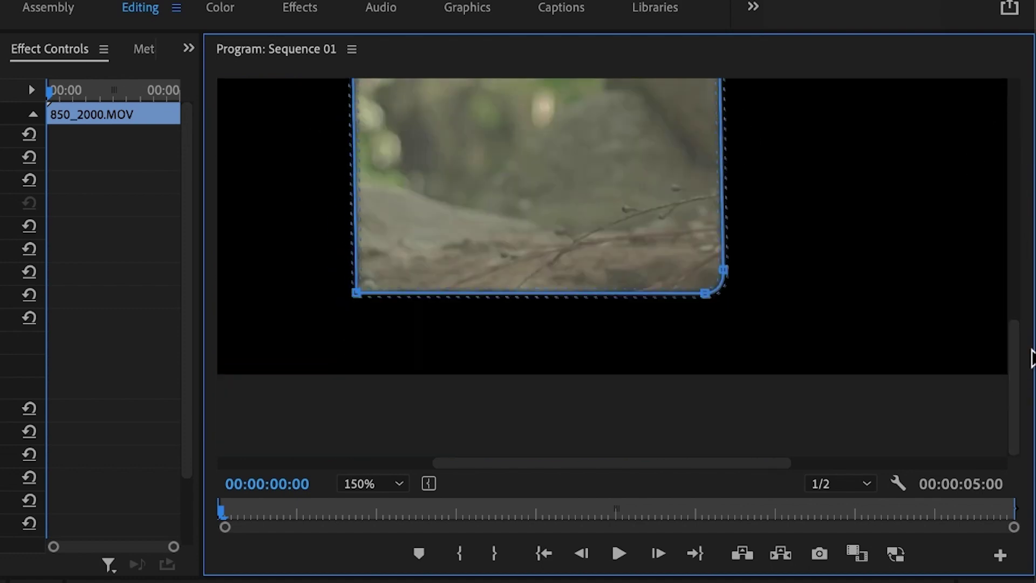
click(358, 483)
click(367, 507)
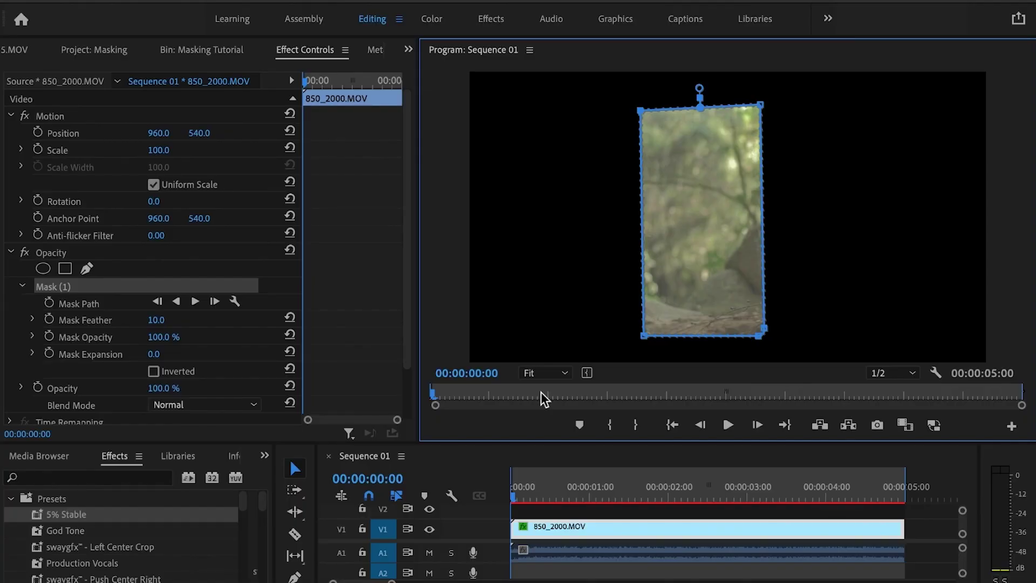
Save the project, deselect the mask, and tick Inverted for Mask (1)
key(ctrl+s)
click(464, 491)
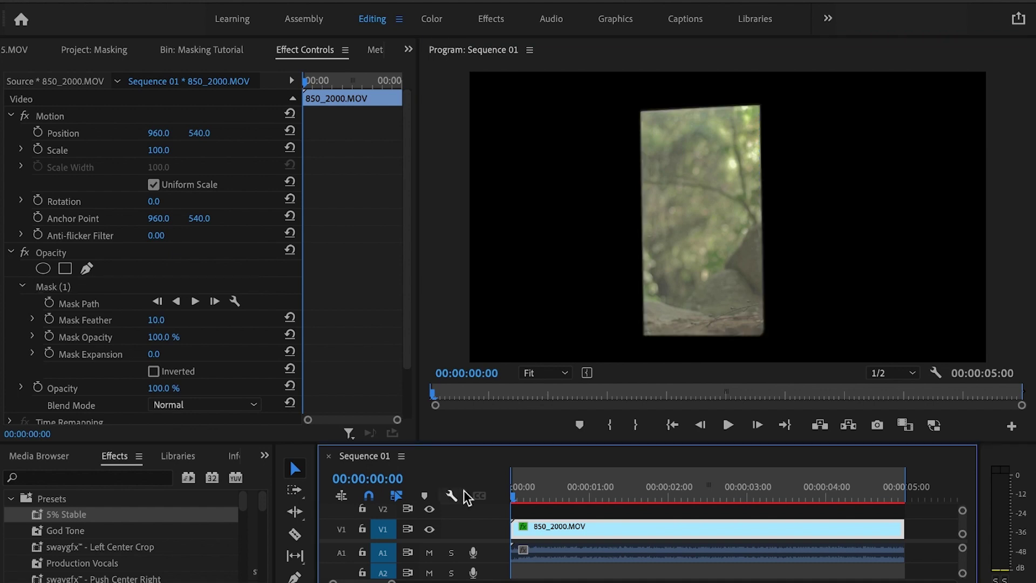
click(159, 373)
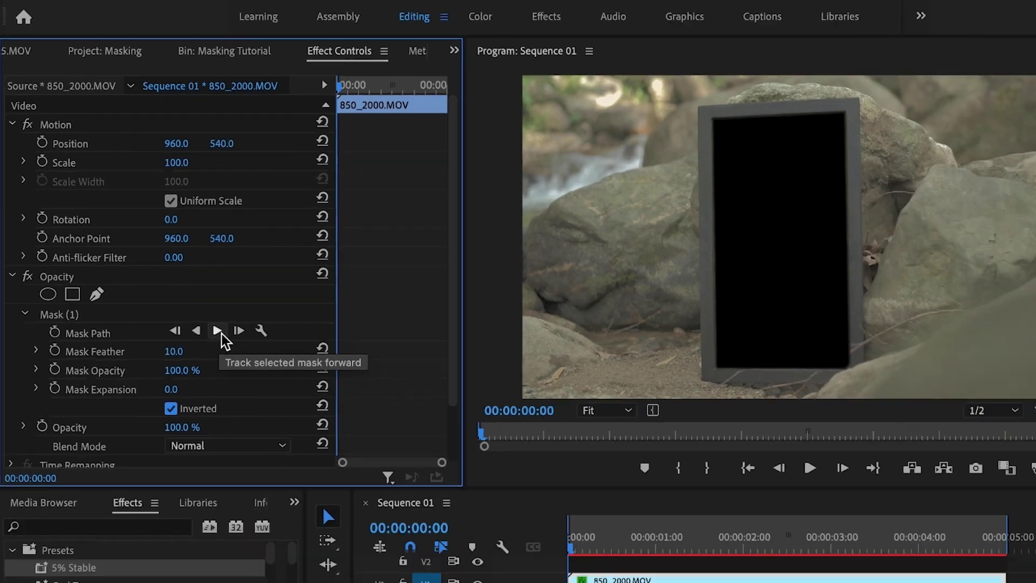
Track Mask (1) forward through the clip to 00:00:04:23
click(264, 395)
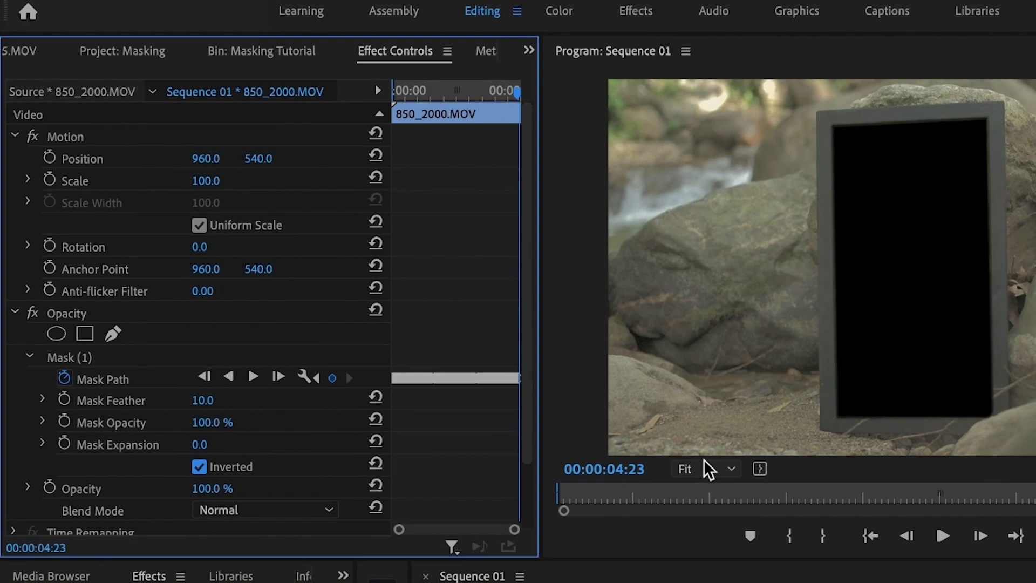
View the Program monitor at 100% and try a Mask Feather of 0
click(758, 486)
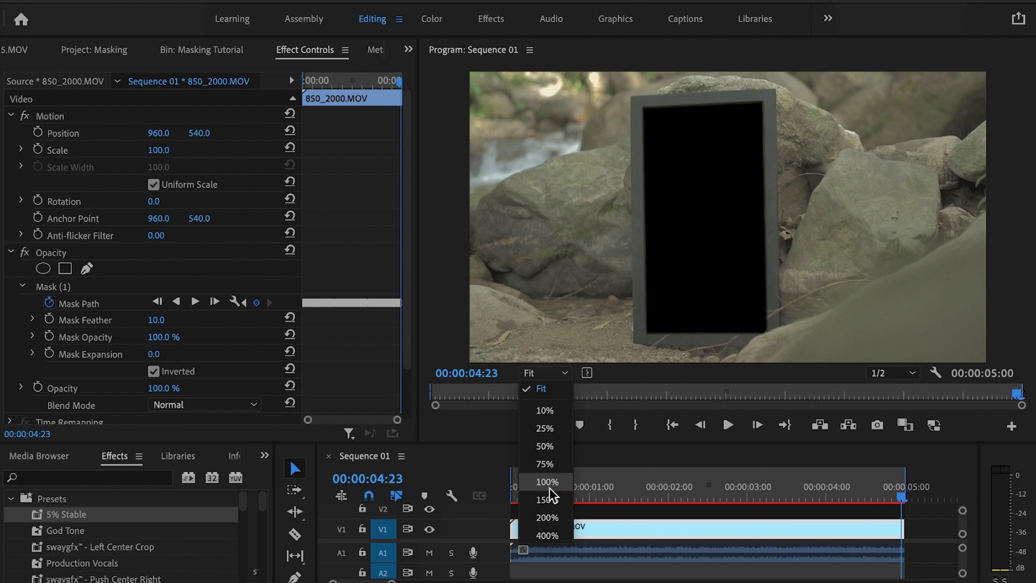
click(549, 486)
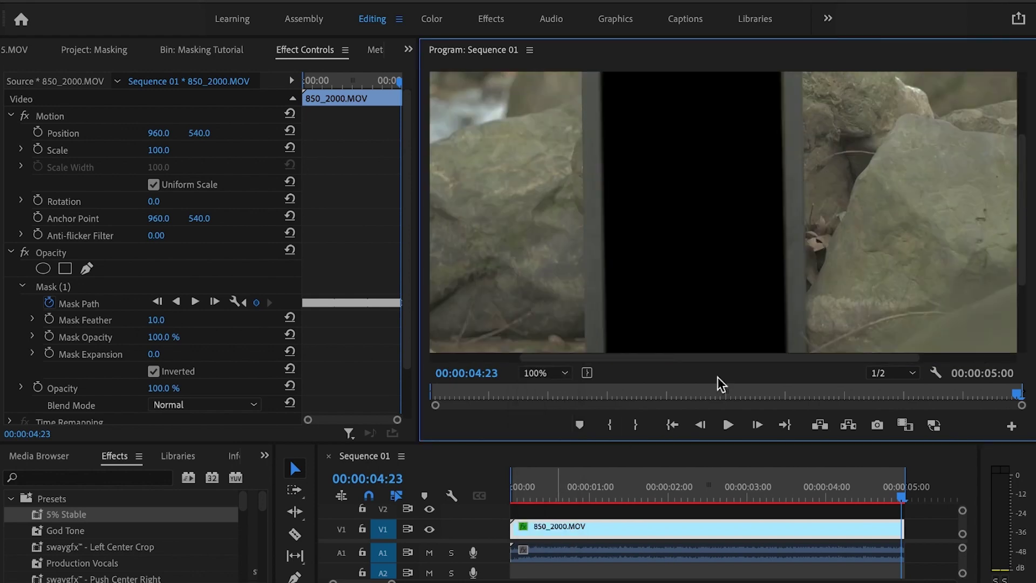
drag(1020, 173, 1019, 181)
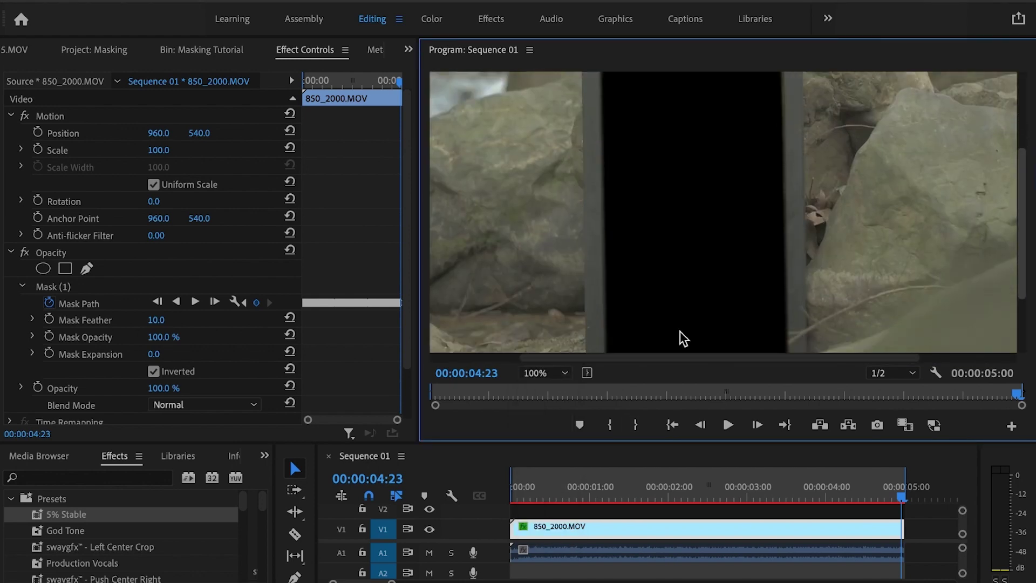
click(155, 320)
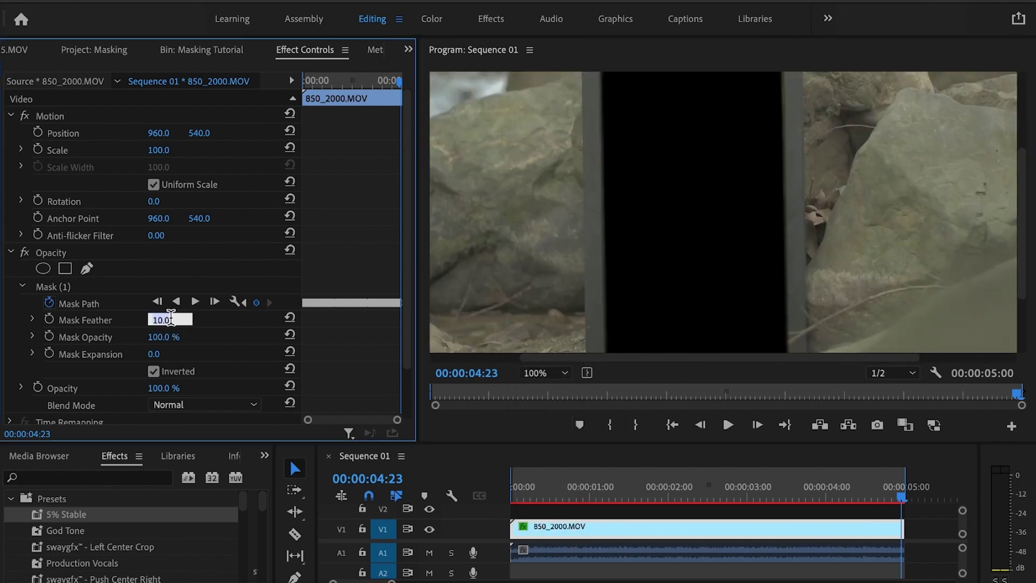
text(0)
key(Return)
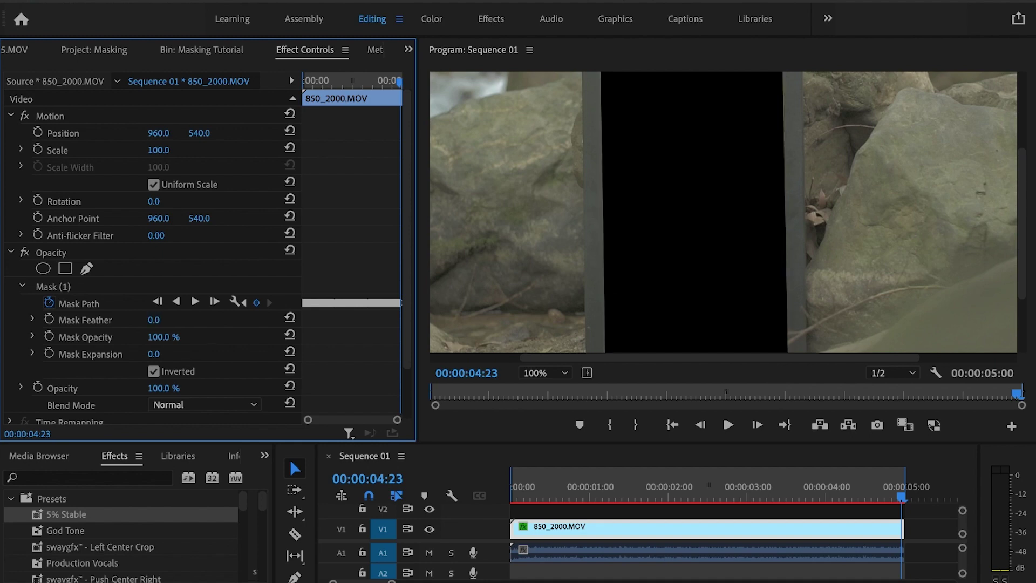
At 150% zoom, compare Mask Feather 10 and 0, then settle on 2.0
click(546, 373)
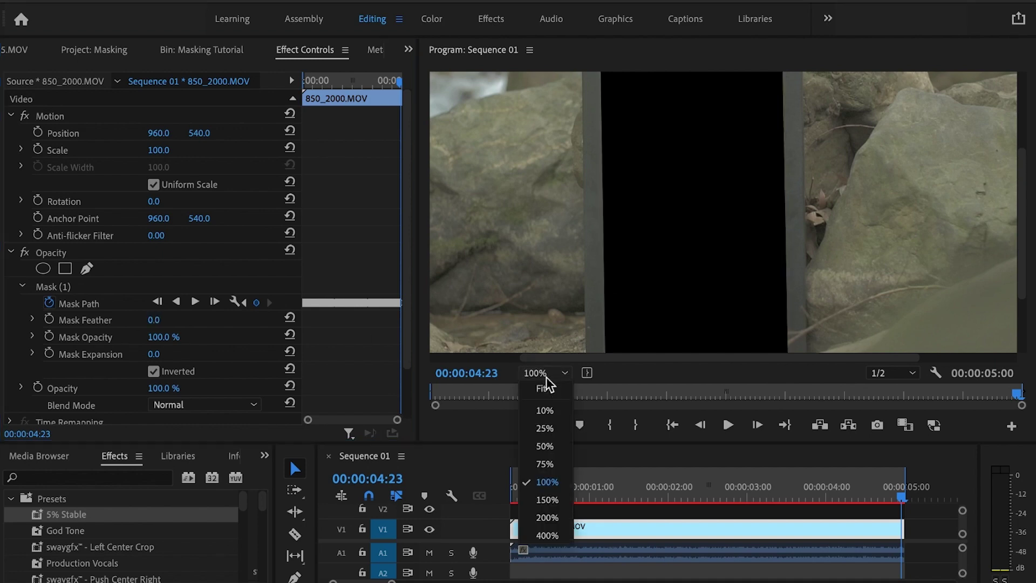
click(557, 507)
click(157, 320)
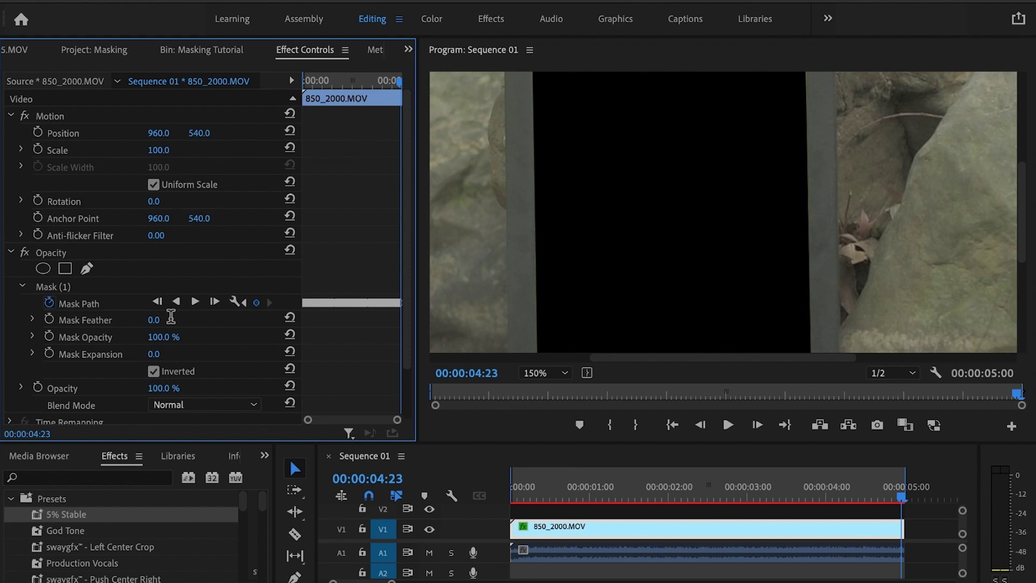
text(10)
key(Return)
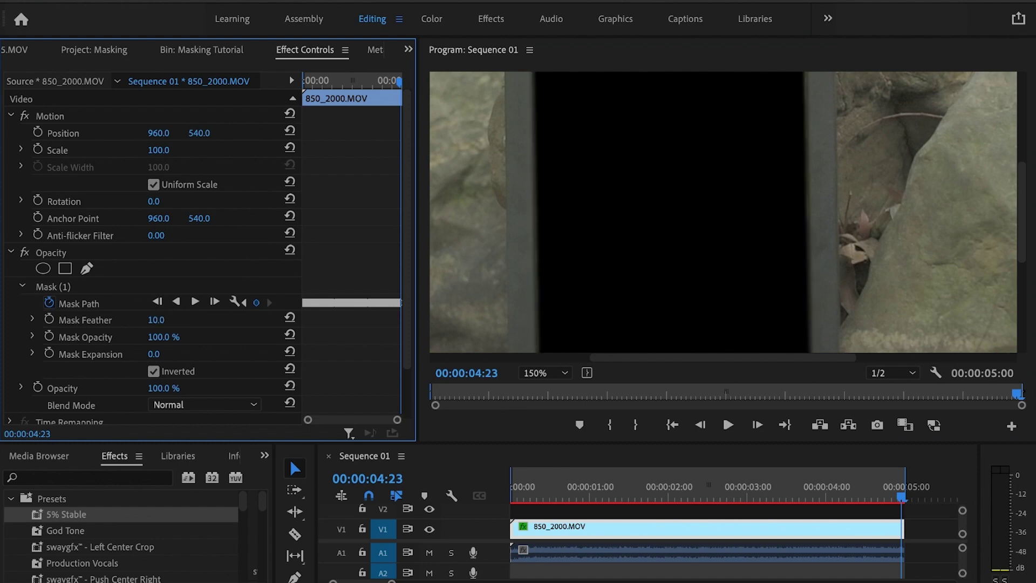
click(170, 318)
text(0)
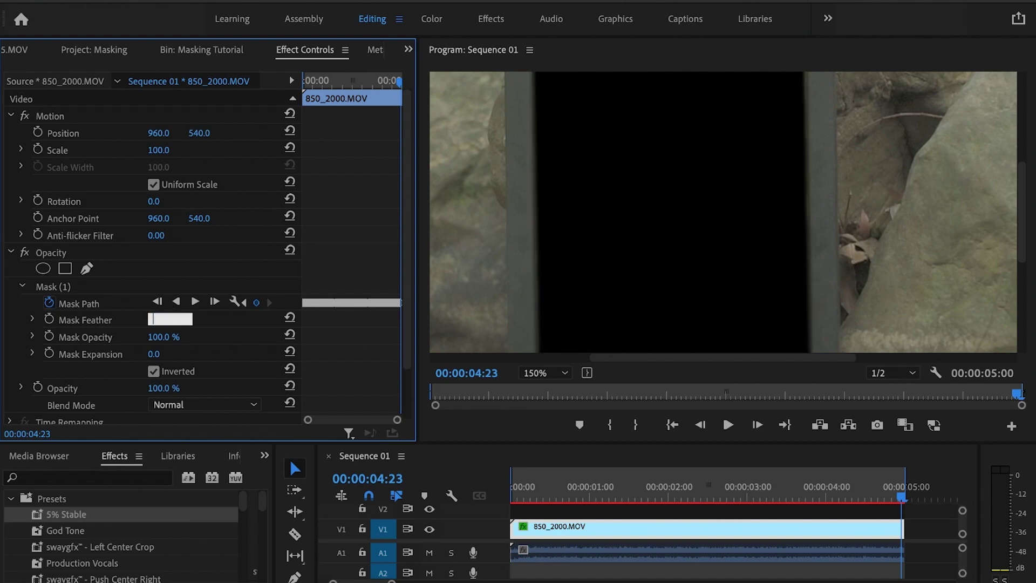
key(Return)
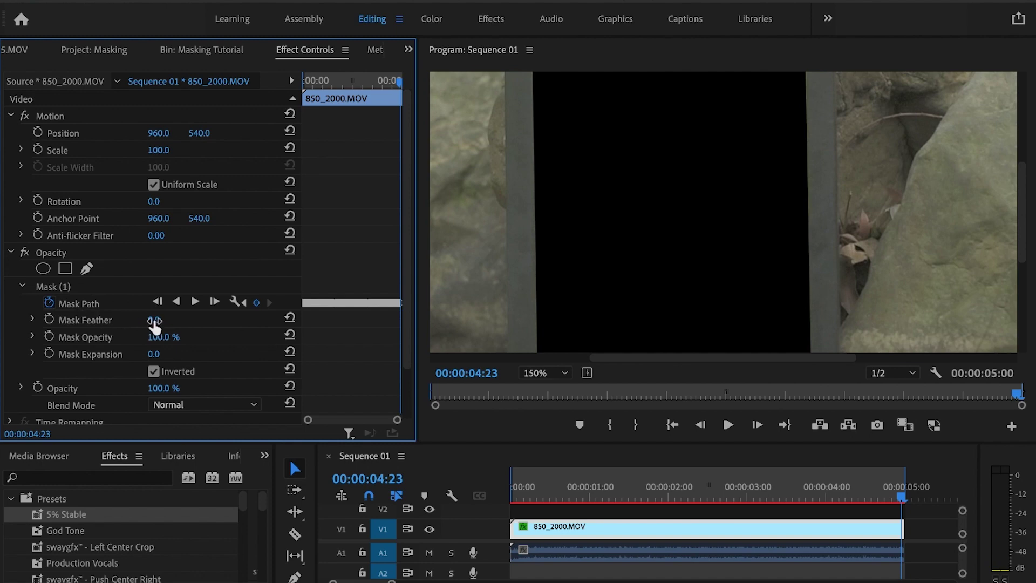
click(170, 318)
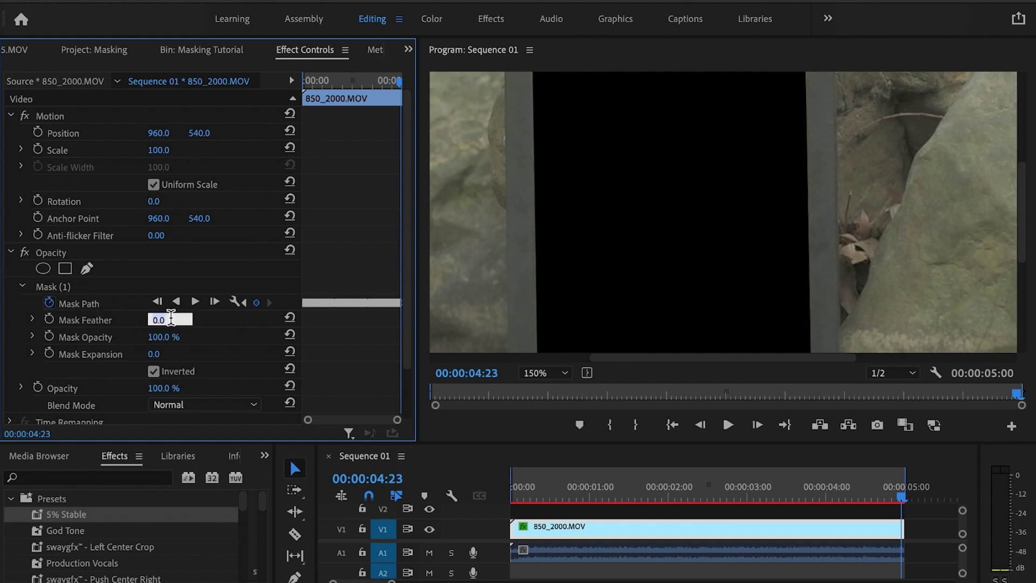
text(2)
key(Return)
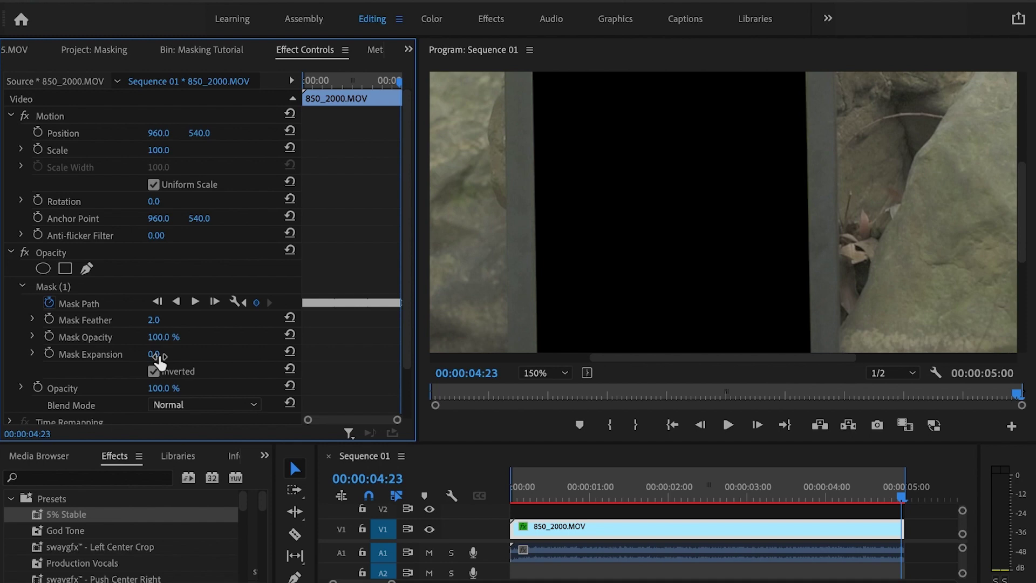
click(171, 351)
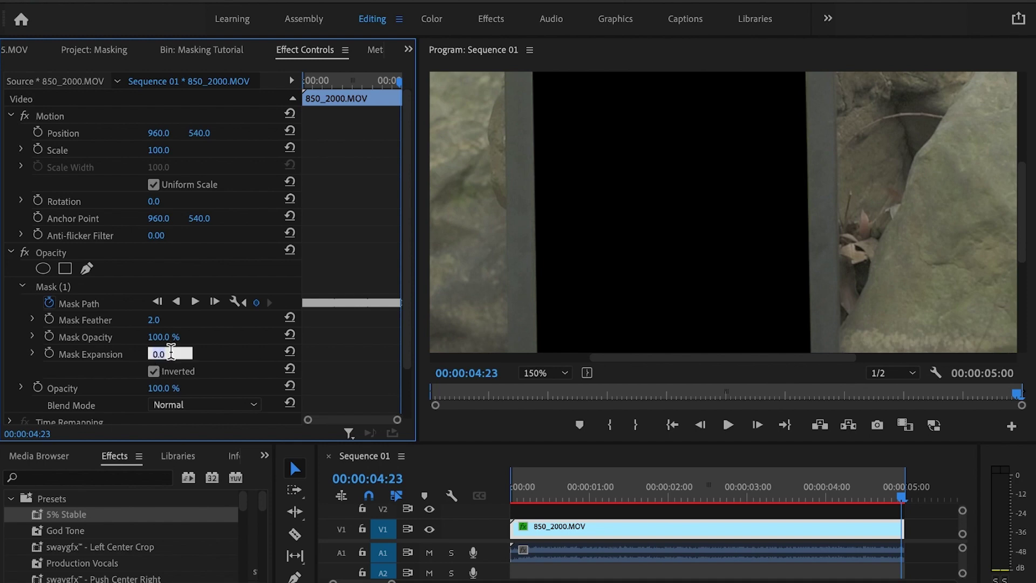
key(Down)
key(Down)
key(Down)
key(Down)
key(Down)
key(Down)
key(Down)
key(Down)
key(Down)
key(Down)
key(Down)
key(Down)
key(Down)
key(Down)
key(Down)
key(Down)
key(Down)
key(Down)
key(Down)
key(Down)
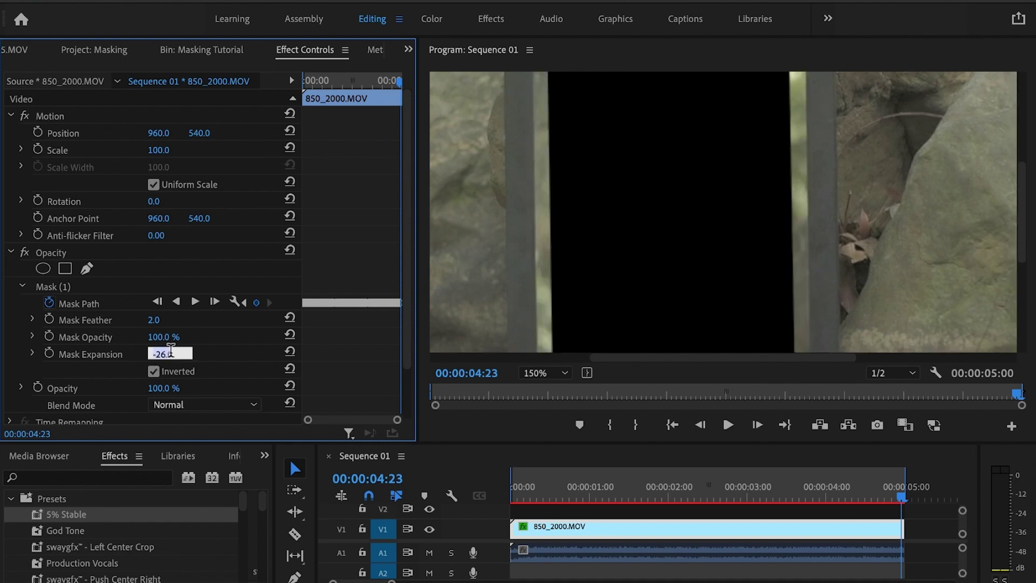
key(Up)
key(Up)
key(Up)
key(Up)
key(Up)
key(Up)
key(Up)
key(Up)
key(Up)
key(Up)
key(Up)
key(Up)
key(Up)
key(Up)
key(Up)
key(Up)
key(Up)
key(Up)
key(Up)
key(Up)
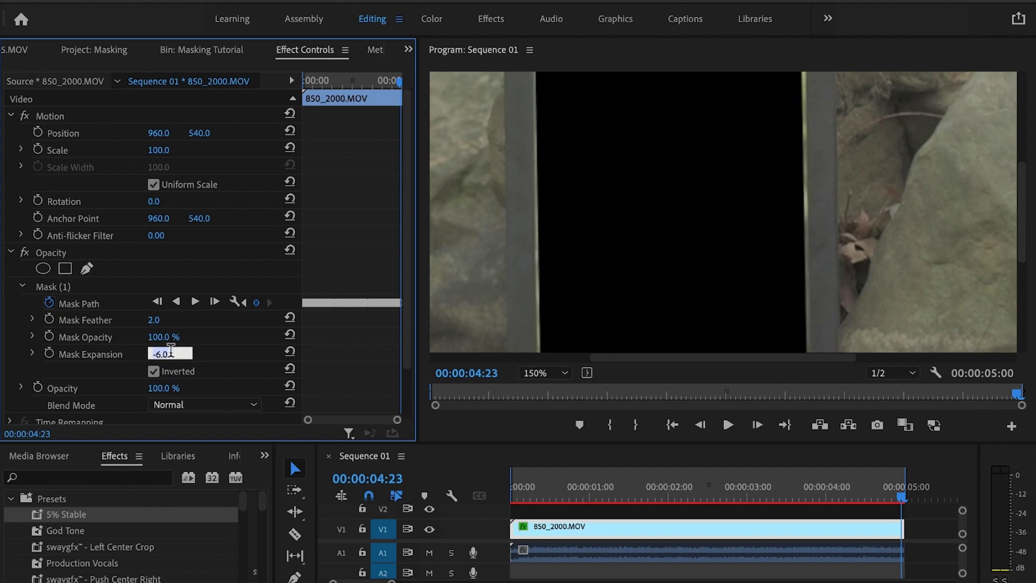
key(Down)
key(Down)
key(Down)
key(Down)
key(Down)
key(Down)
key(Down)
key(Down)
key(Down)
key(Down)
key(Down)
key(Down)
key(Down)
key(Down)
key(Down)
key(Down)
key(Down)
key(Down)
key(Down)
key(Down)
click(535, 373)
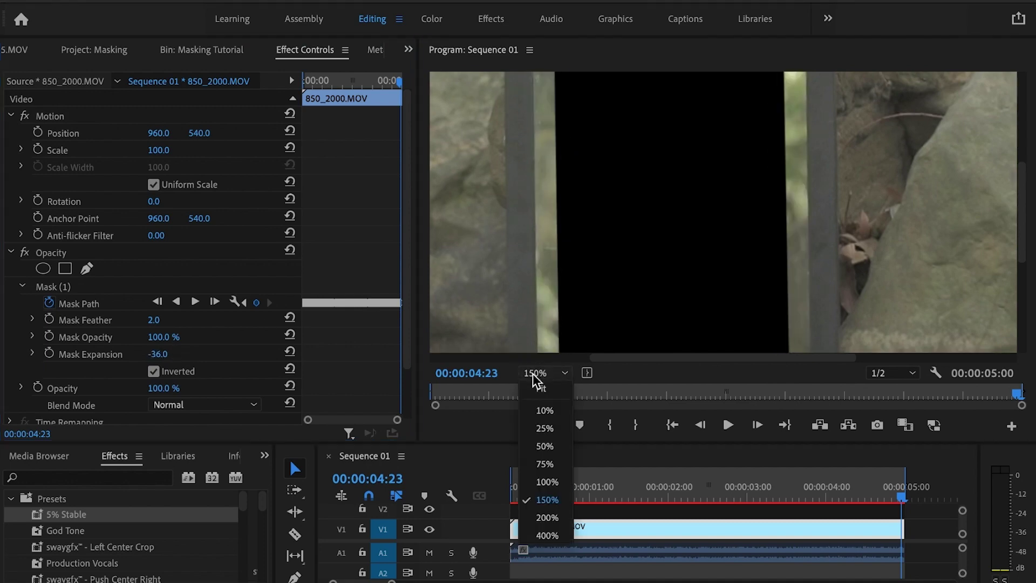
click(540, 388)
click(168, 352)
key(Up)
key(Up)
key(Up)
key(Up)
key(Up)
key(Up)
key(Up)
key(Up)
key(Up)
key(Up)
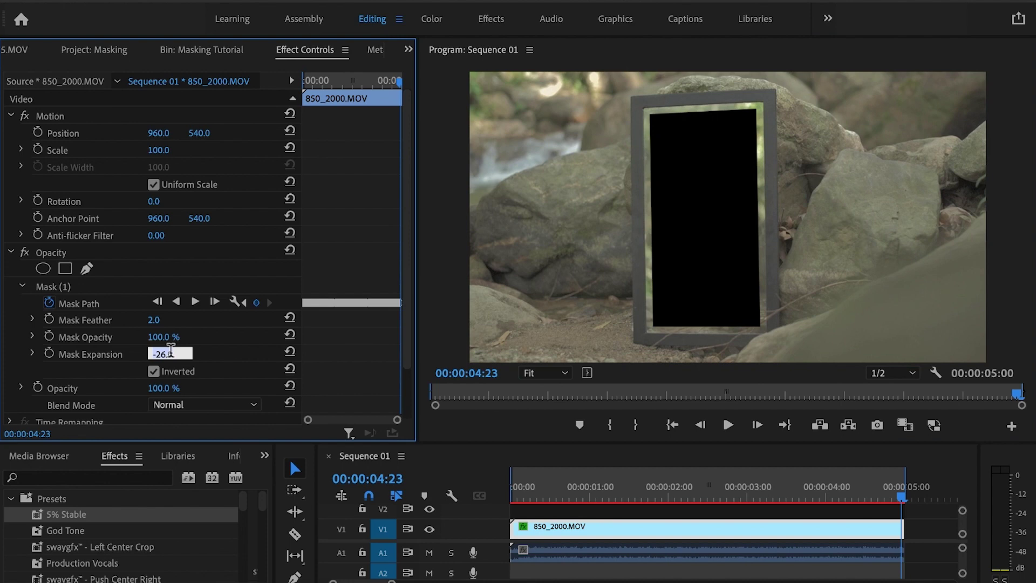
key(Up)
key(Up)
key(Up)
key(Up)
key(Up)
key(Up)
key(Up)
key(Up)
key(Up)
key(Up)
key(Up)
key(Up)
key(Up)
key(Up)
key(Up)
key(Up)
key(Up)
key(Up)
key(Up)
key(Up)
key(Down)
key(Down)
key(Down)
key(Down)
key(Down)
key(Down)
key(Down)
key(Down)
key(Down)
key(Down)
key(Down)
key(Down)
key(Down)
key(Down)
key(Down)
key(Down)
key(Down)
key(Down)
key(Down)
key(Down)
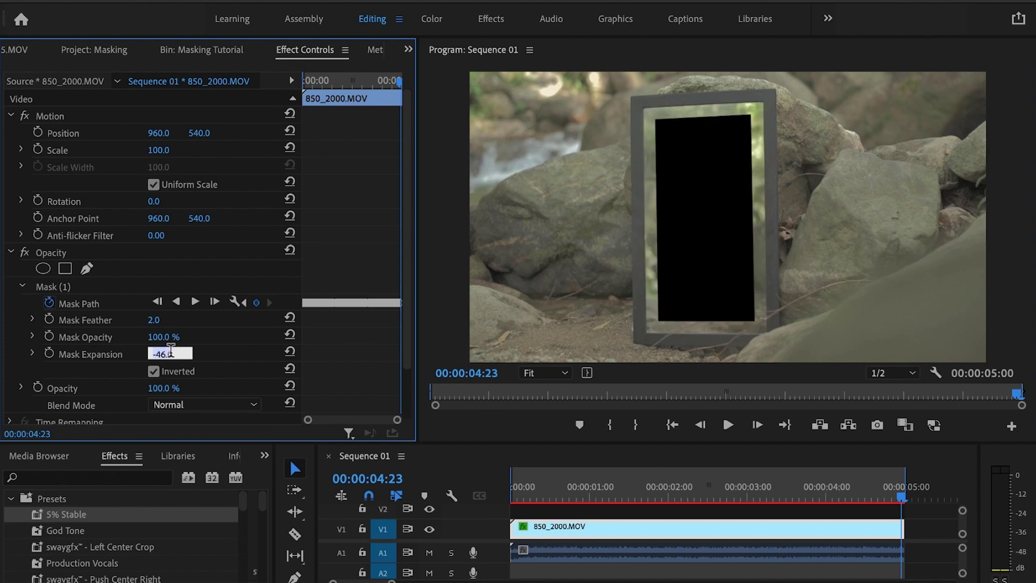
key(Up)
key(Up)
key(Up)
key(Up)
key(Up)
key(Up)
key(Up)
key(Up)
key(Up)
key(Up)
key(Up)
key(Up)
key(Up)
key(Up)
key(Up)
key(Up)
key(Up)
key(Up)
key(Up)
key(Up)
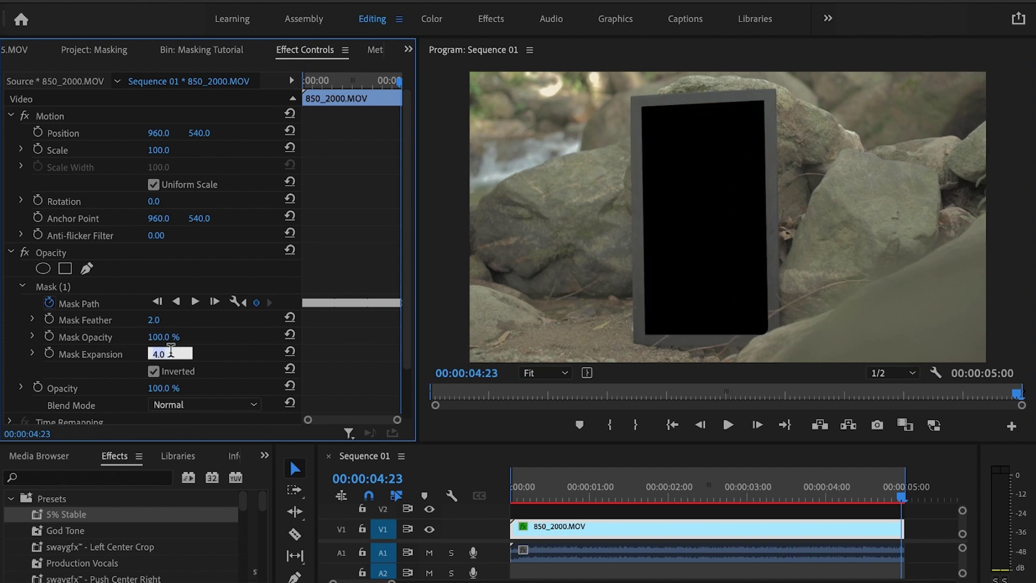
key(Down)
key(Down)
key(Down)
key(Down)
key(Down)
key(Down)
key(Down)
key(Down)
key(Down)
key(Down)
key(Up)
key(Up)
key(Up)
key(Up)
key(Up)
key(Up)
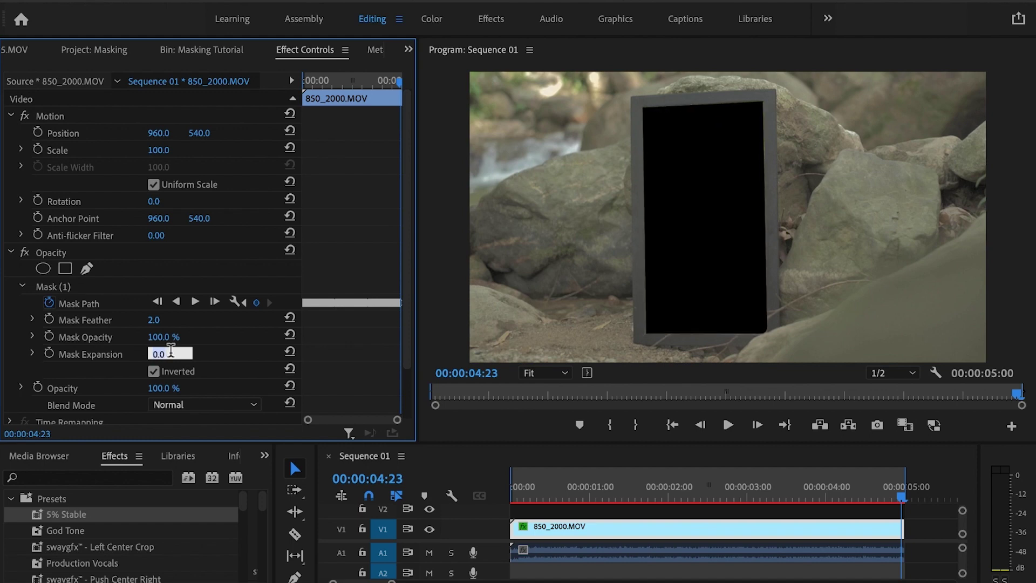
click(359, 504)
key(Home)
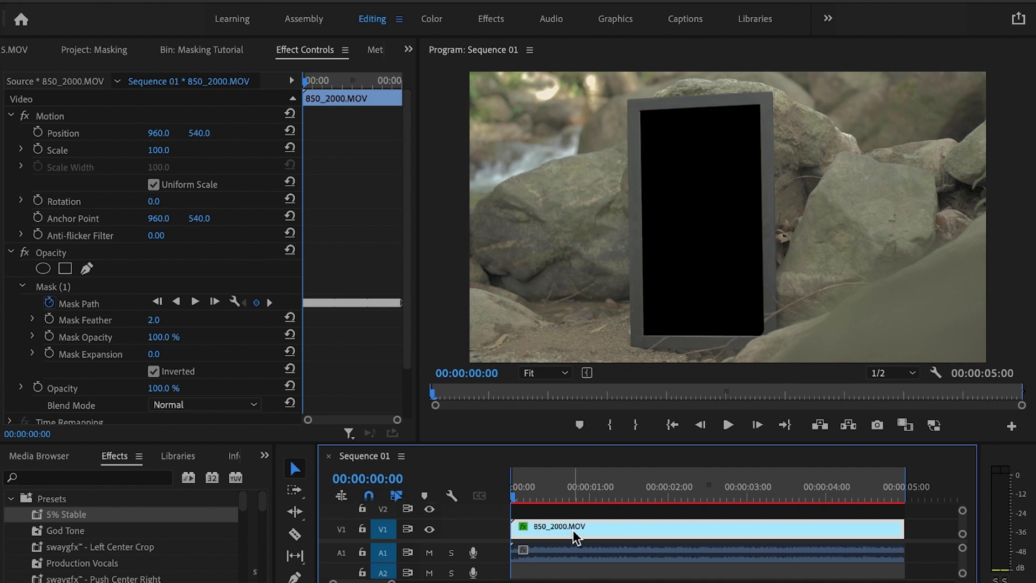
Move 850_2000.MOV up to V2 and place DSC_5515.MOV from the Masking Tutorial bin on V1
click(571, 553)
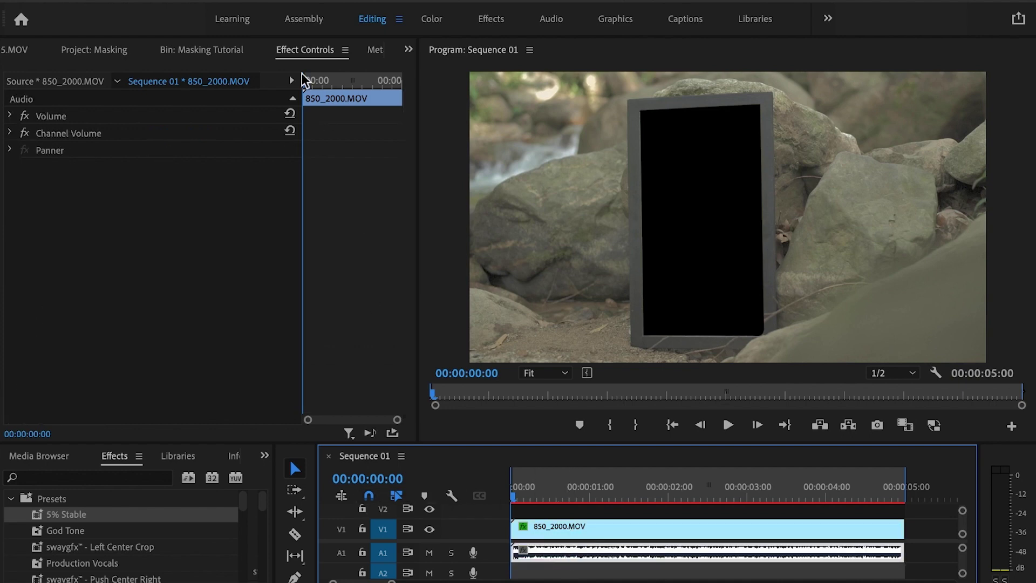
click(215, 51)
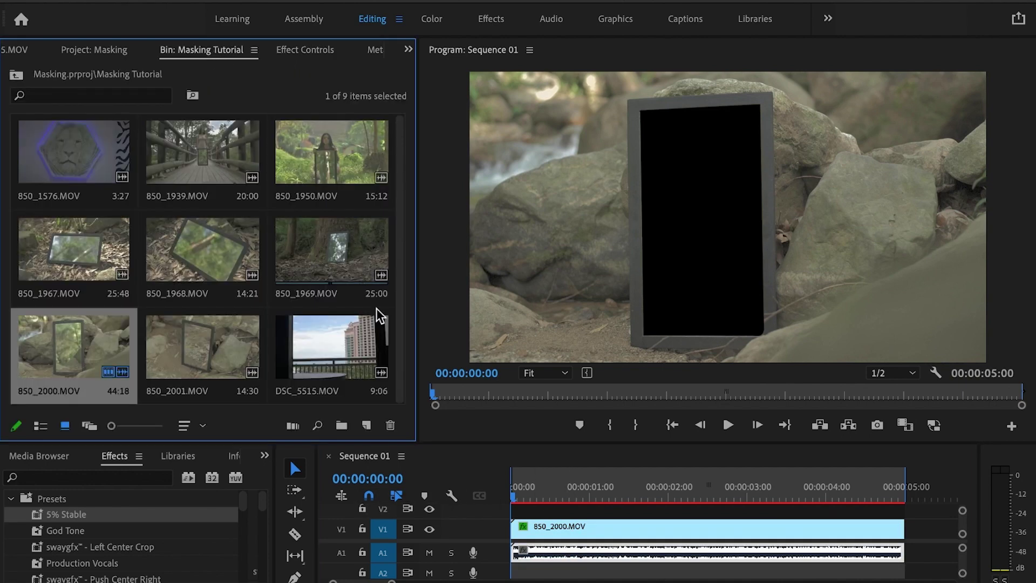
click(345, 352)
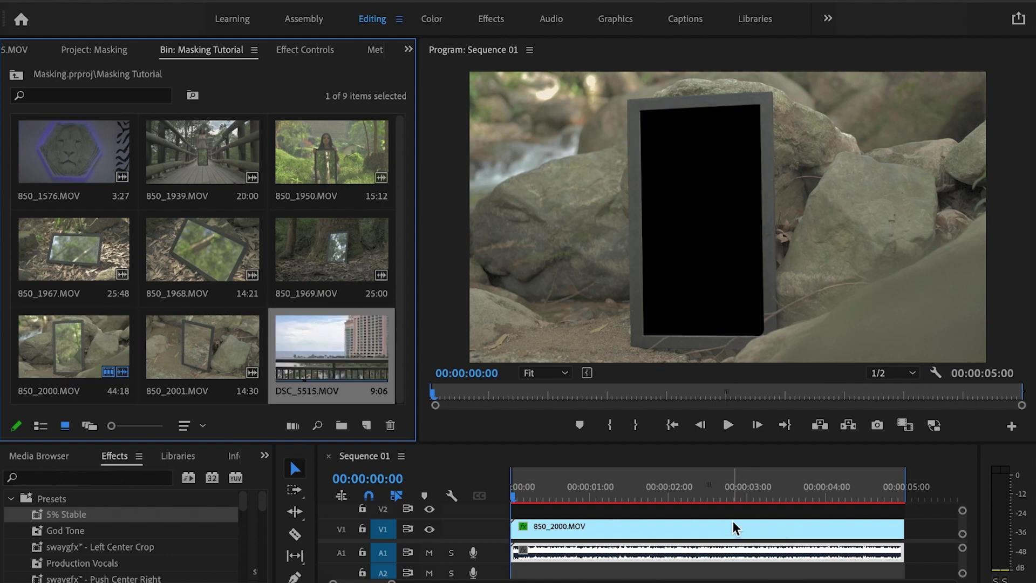
key(grave)
click(310, 327)
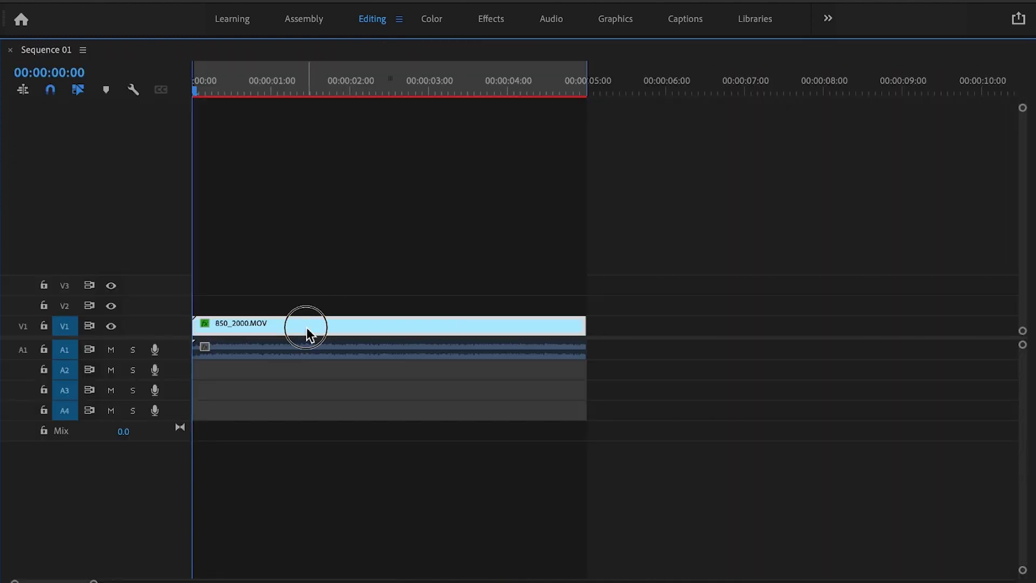
drag(302, 324, 300, 314)
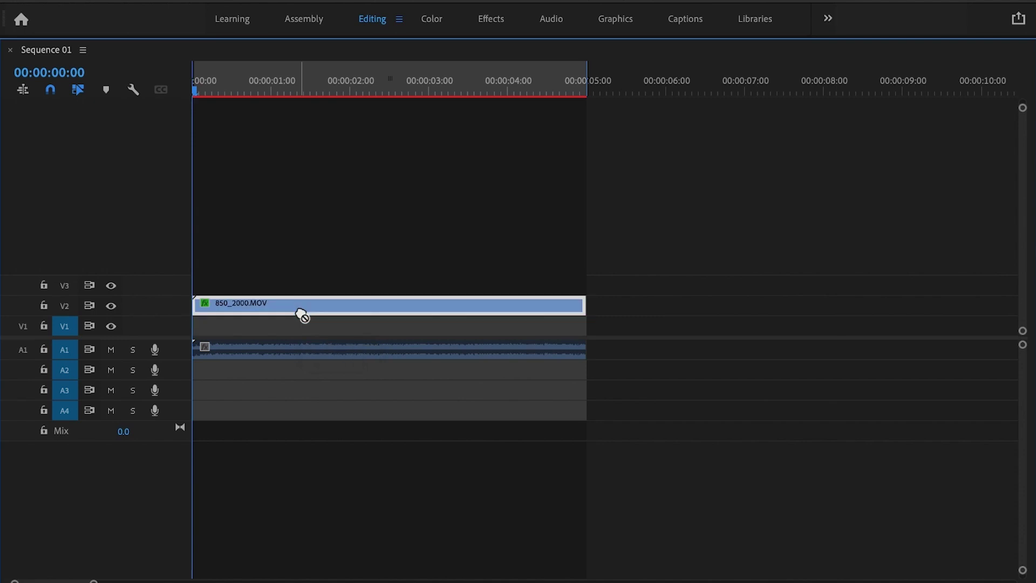
key(grave)
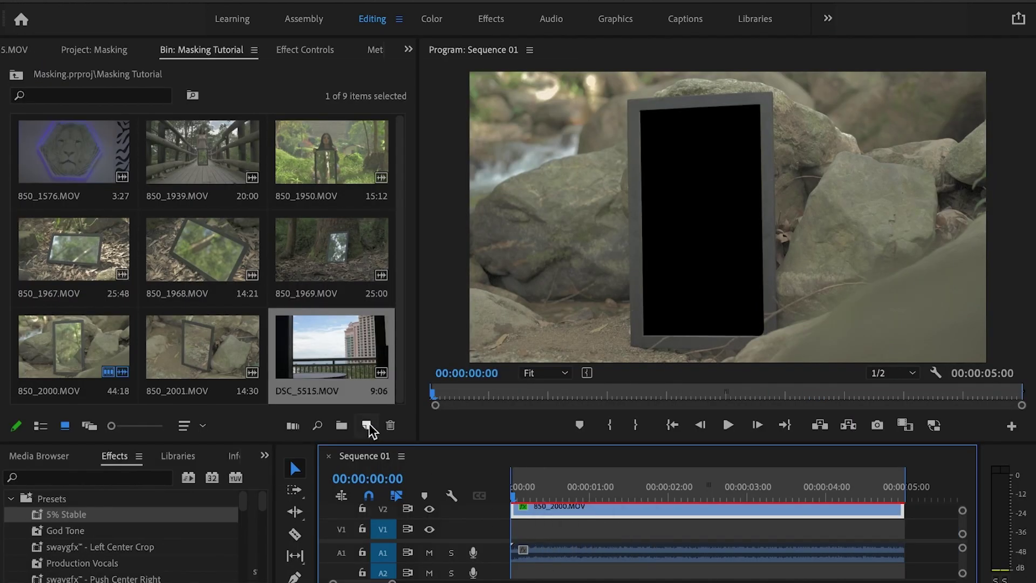
drag(323, 360, 532, 551)
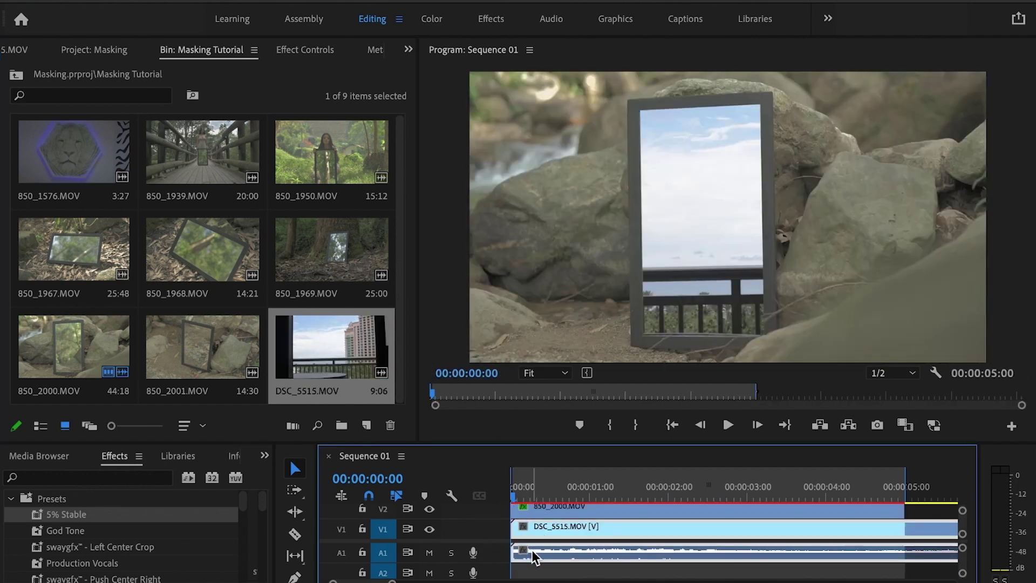
Delete the balcony clip's audio and trim its tail to end with the mirror clip
alt+click(535, 554)
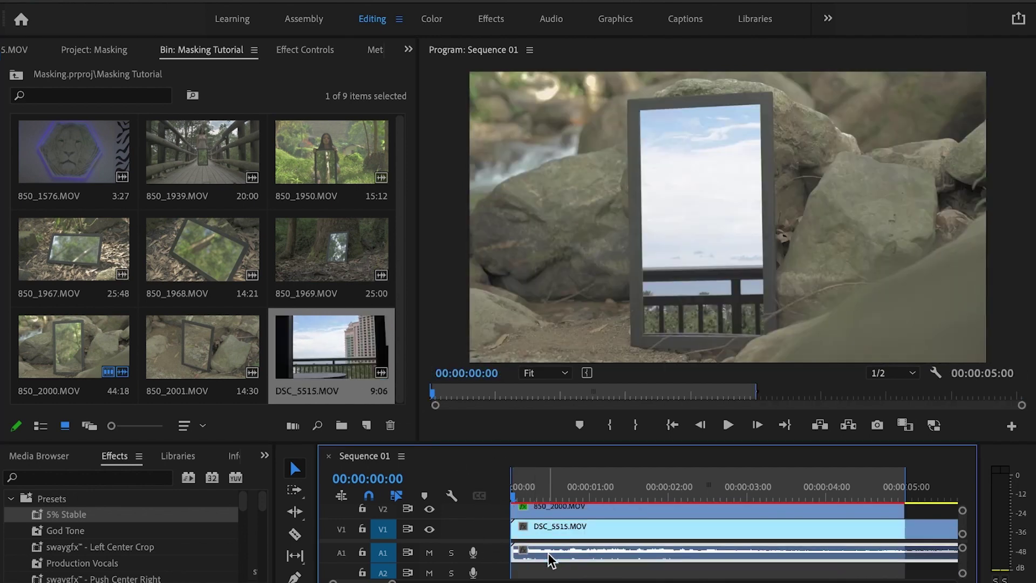
key(Delete)
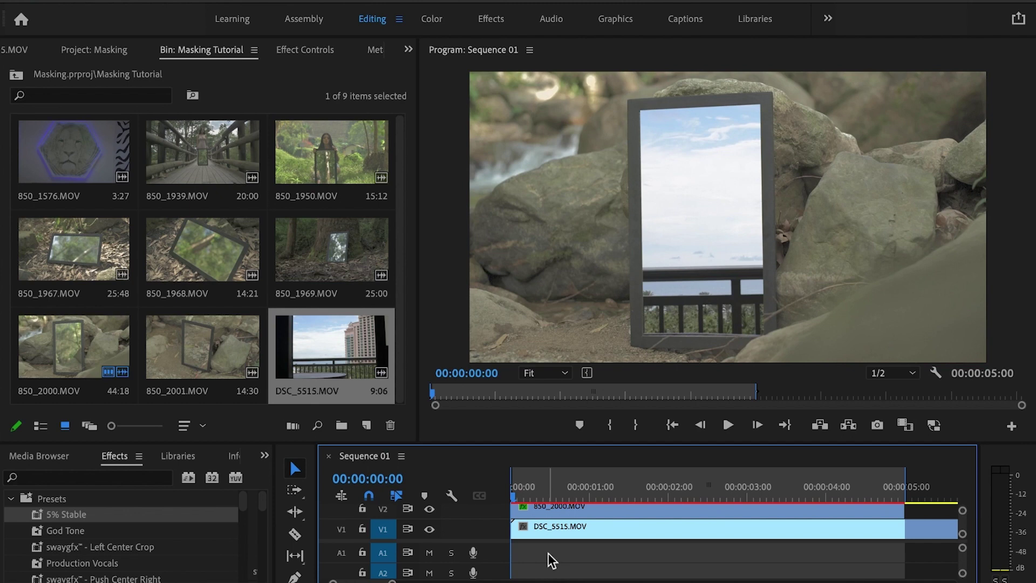
click(556, 531)
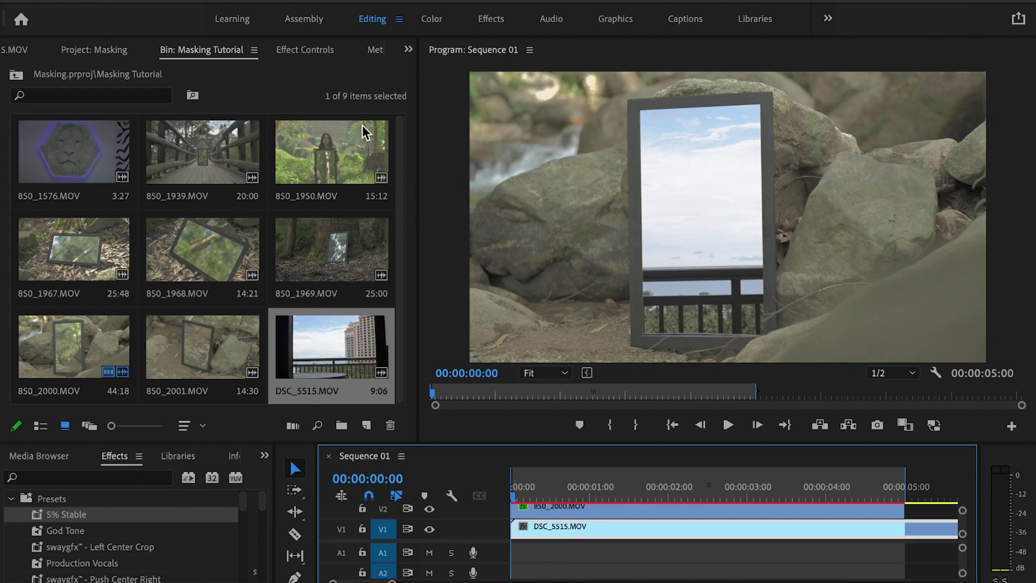
key(c)
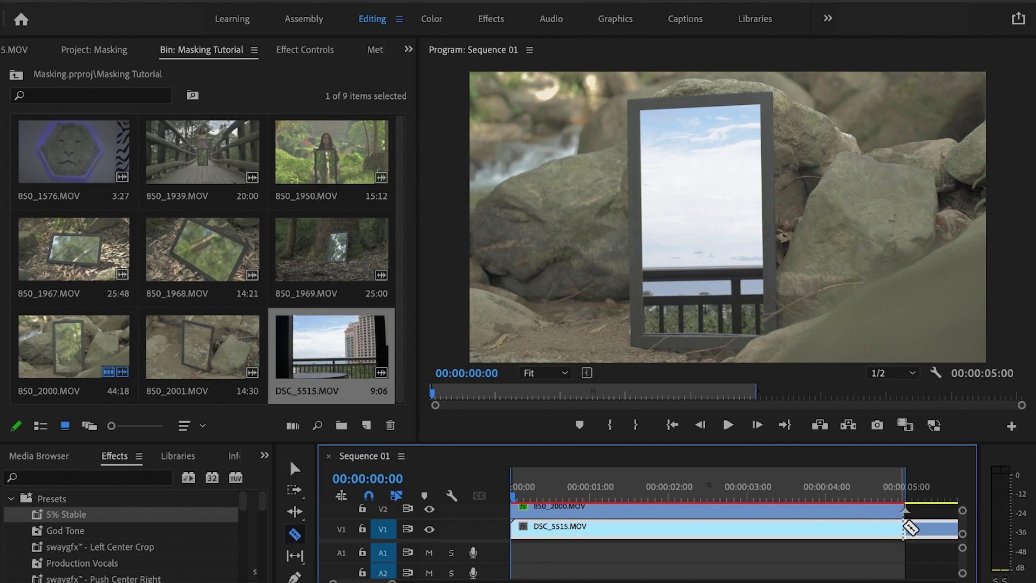
click(911, 528)
key(v)
click(941, 532)
key(Delete)
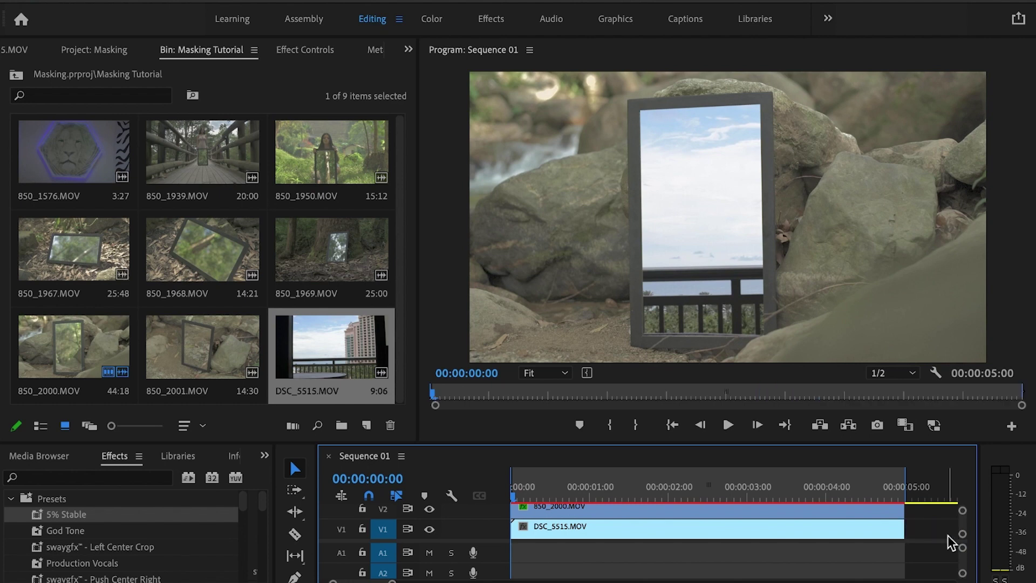
key(minus)
key(minus)
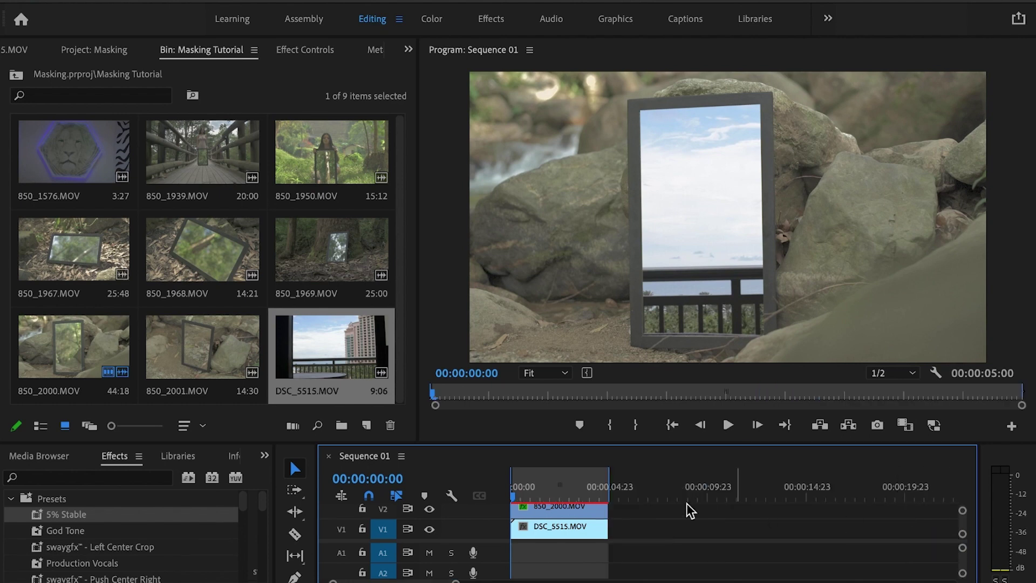
Shrink the balcony clip's Scale to 89 and preview it inside the mirror
click(293, 50)
mouse_move(153, 149)
mouse_down()
mouse_move(138, 148)
mouse_move(157, 145)
mouse_up()
key(space)
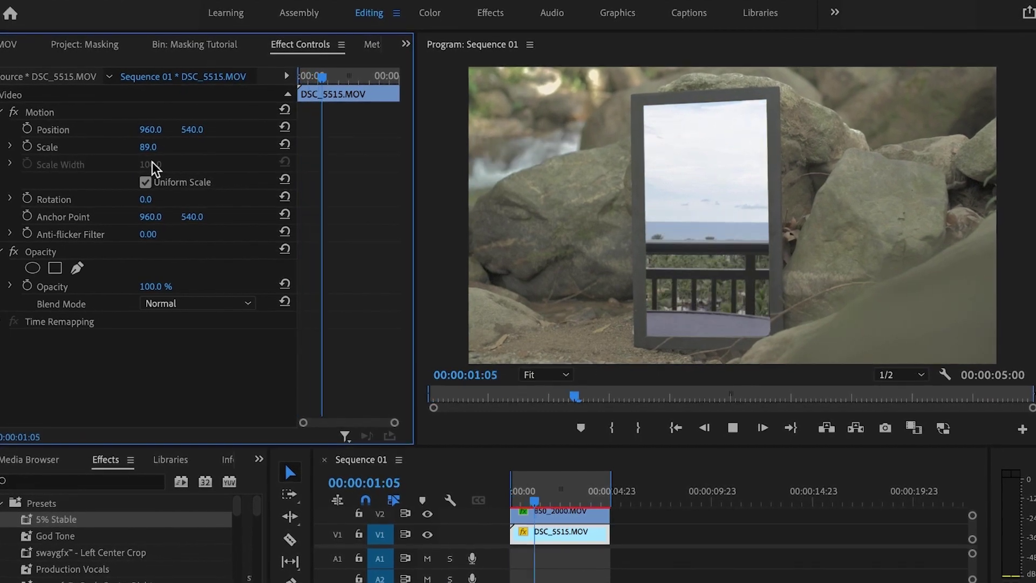
key(space)
Set playback resolution to 1/4 and replay the sequence from the start
double_click(534, 532)
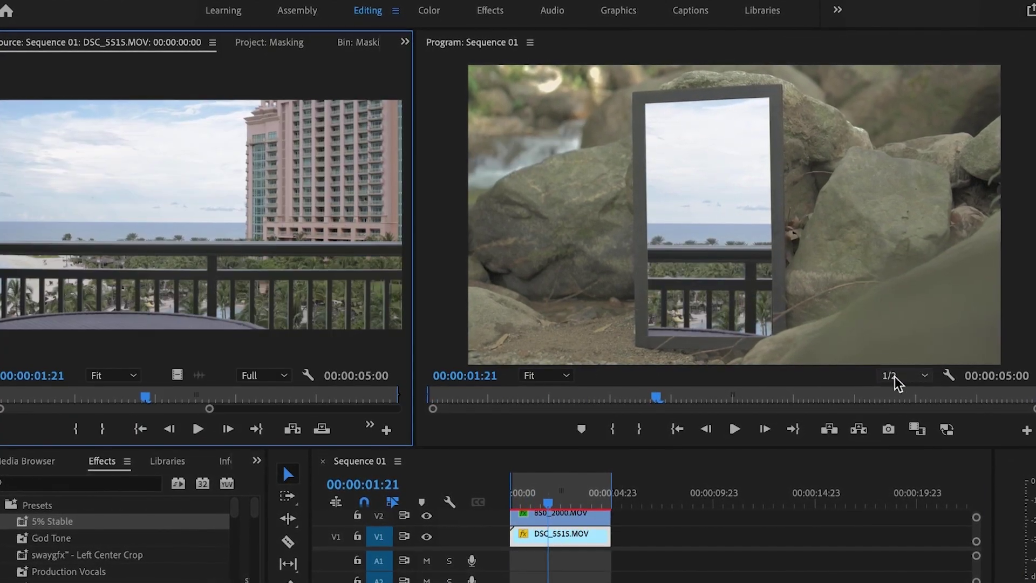
click(902, 374)
click(900, 426)
drag(211, 409, 439, 429)
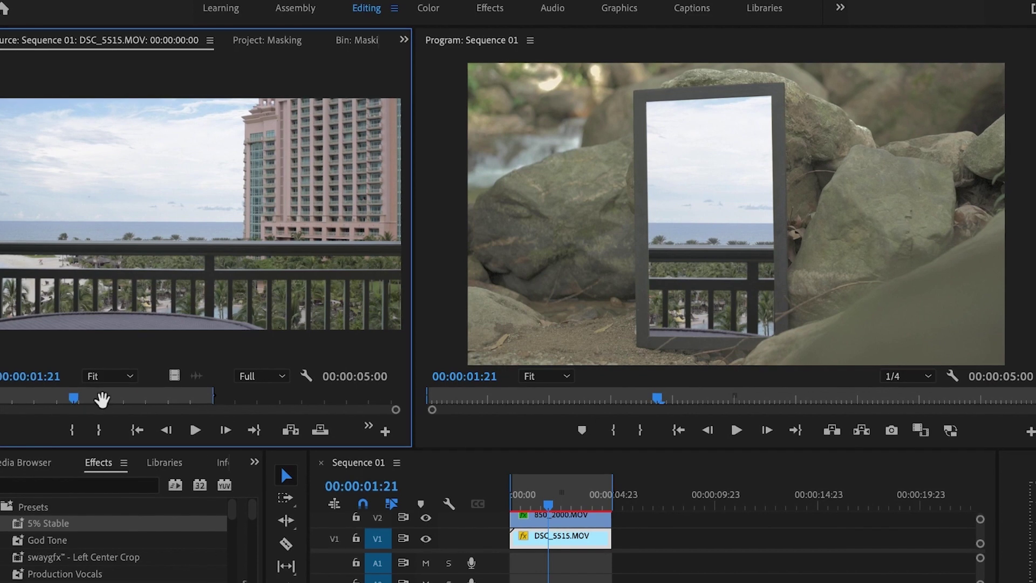
drag(102, 398, 224, 398)
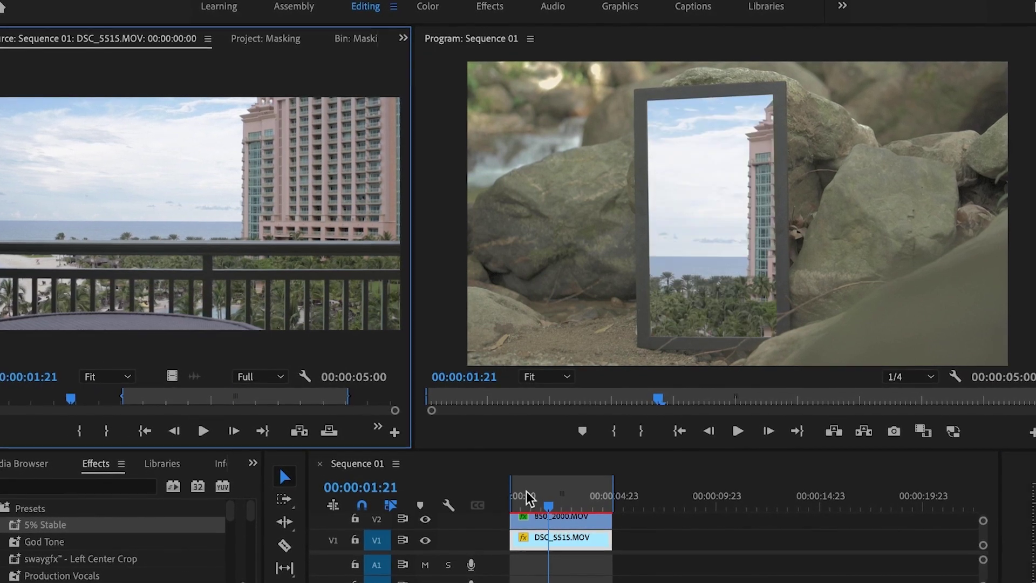
drag(529, 497, 499, 508)
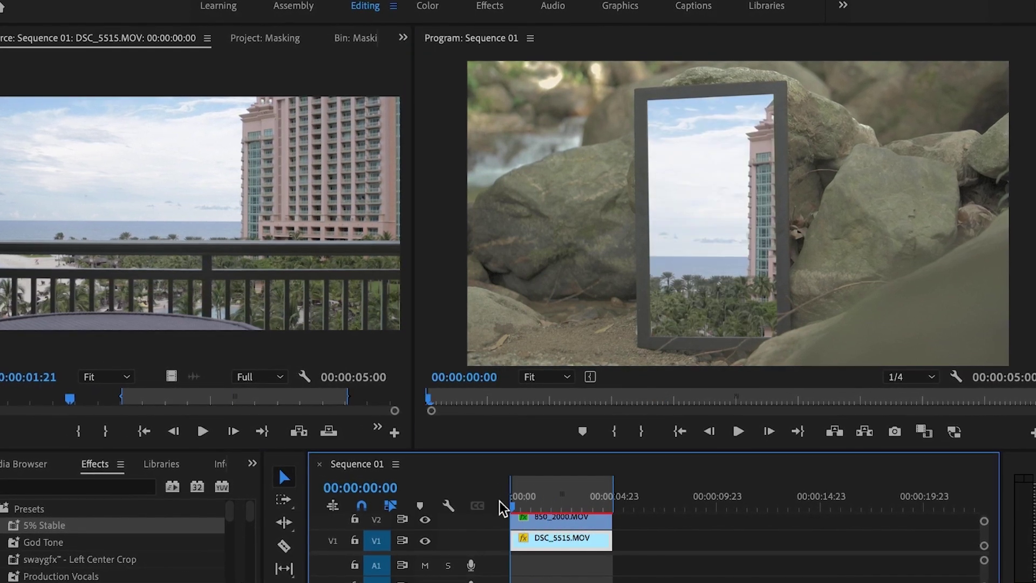
key(space)
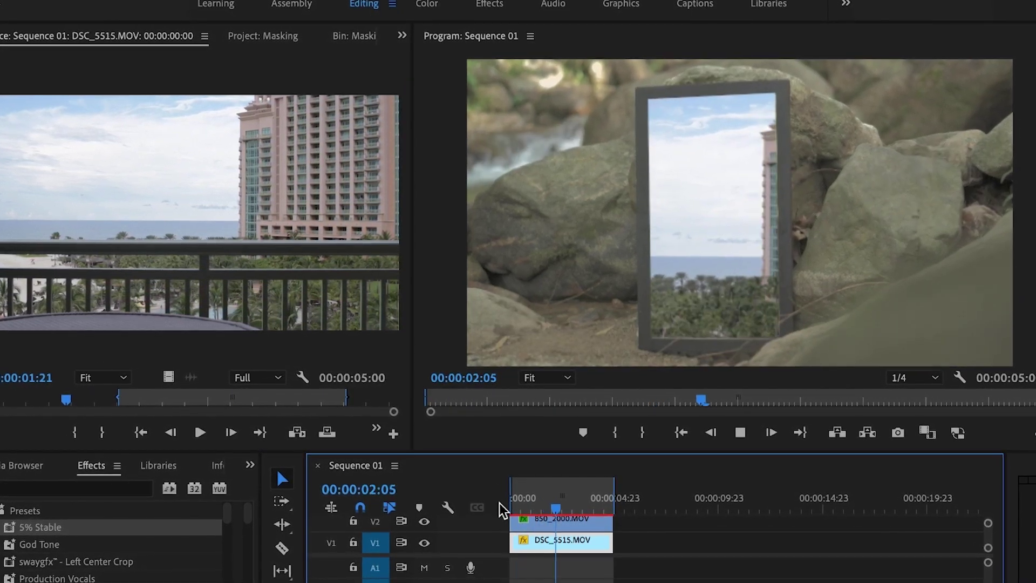
drag(536, 504, 507, 504)
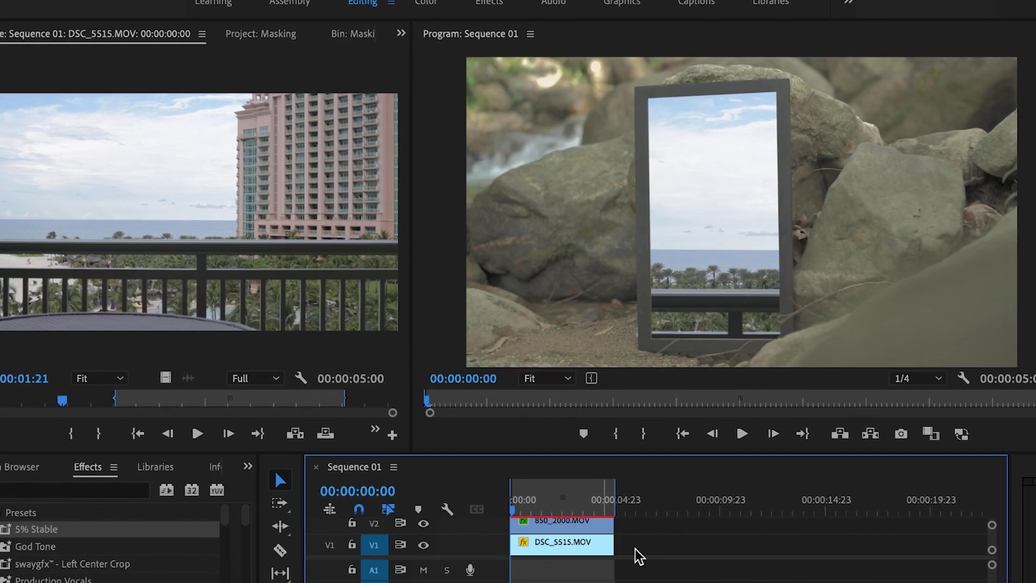
Nest the 850_2000.MOV mirror clip as Nested Sequence 01
scroll(593, 547, up, 1)
click(564, 548)
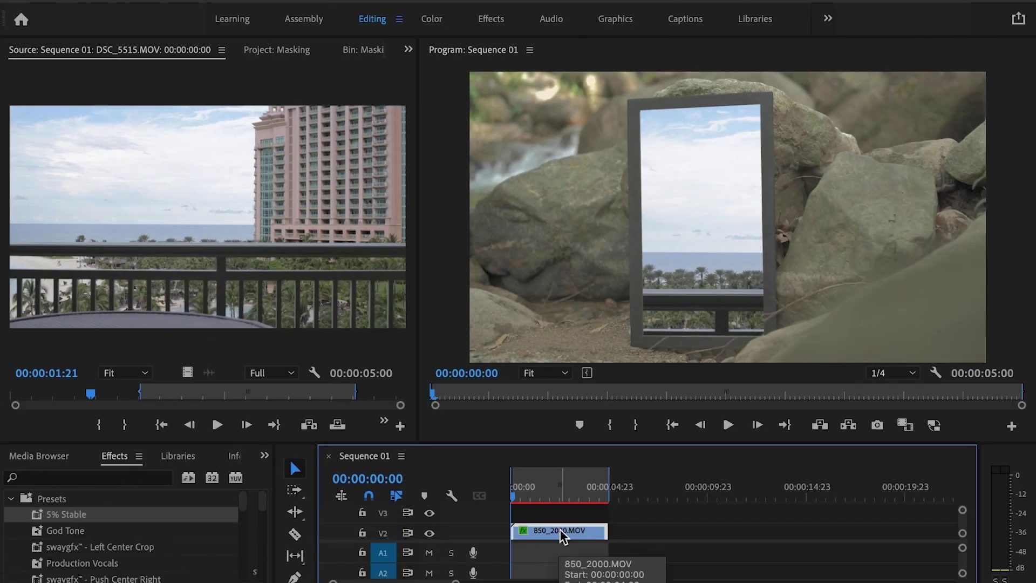
key(alt+n)
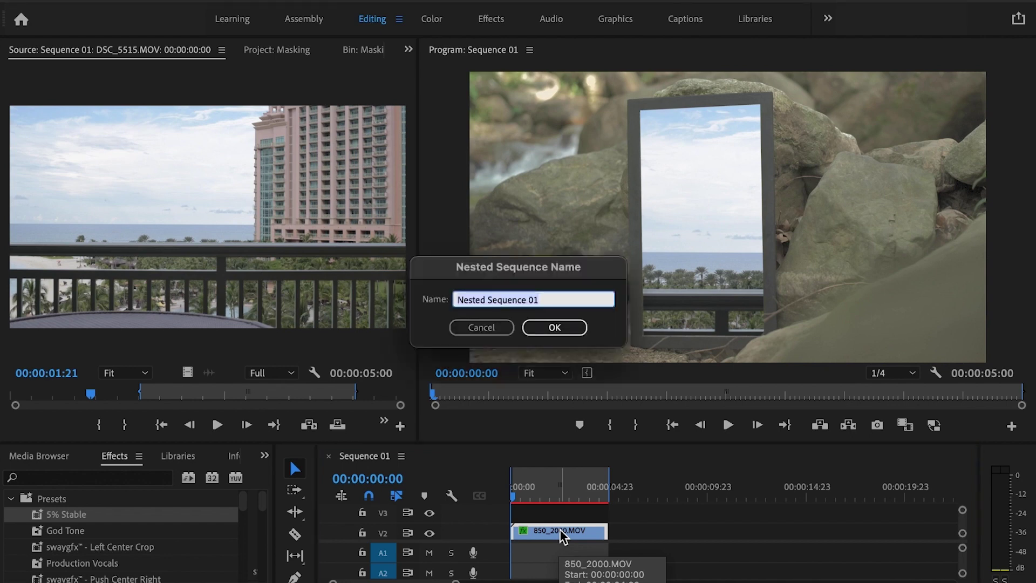
key(Return)
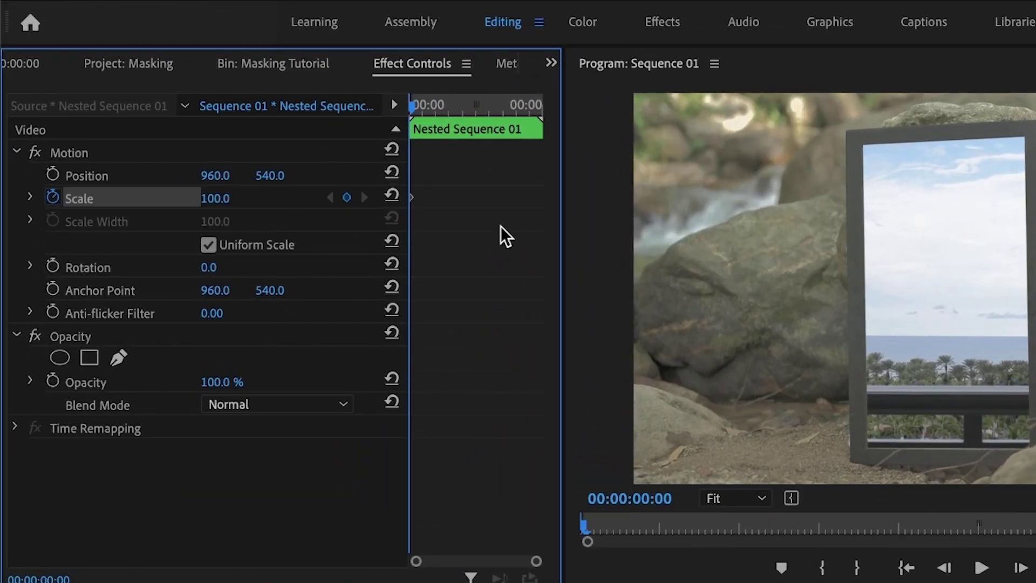
Keyframe Scale to 120 at 00:00:02:08, drag that keyframe later, and play the zoom-in
click(472, 111)
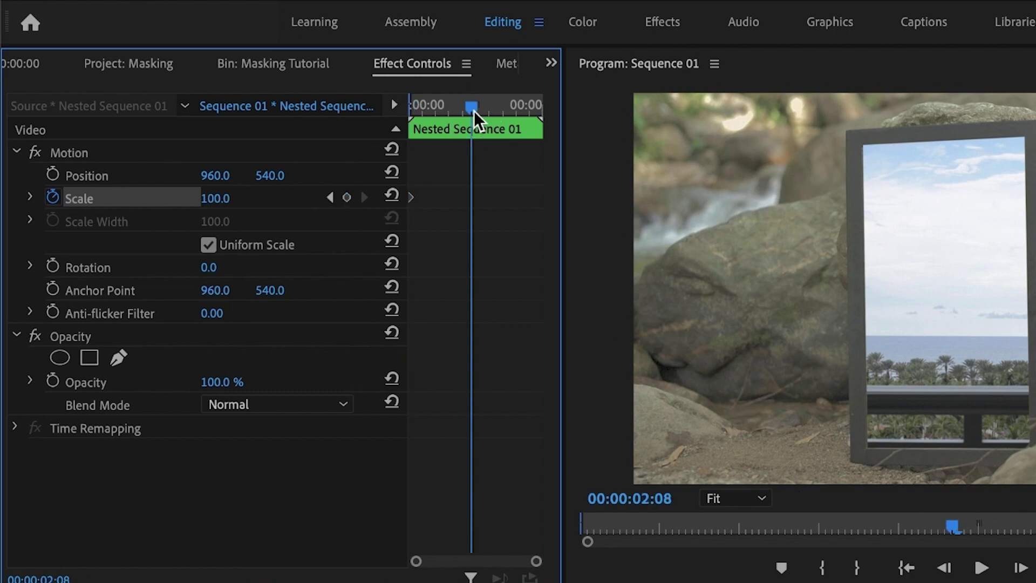
click(231, 198)
key(BackSpace)
text(120)
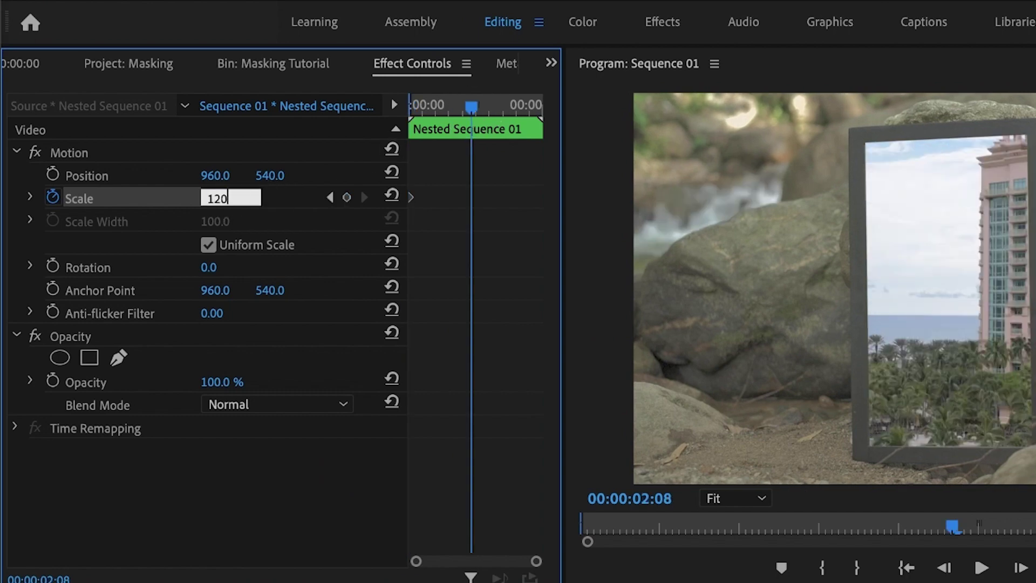
key(Return)
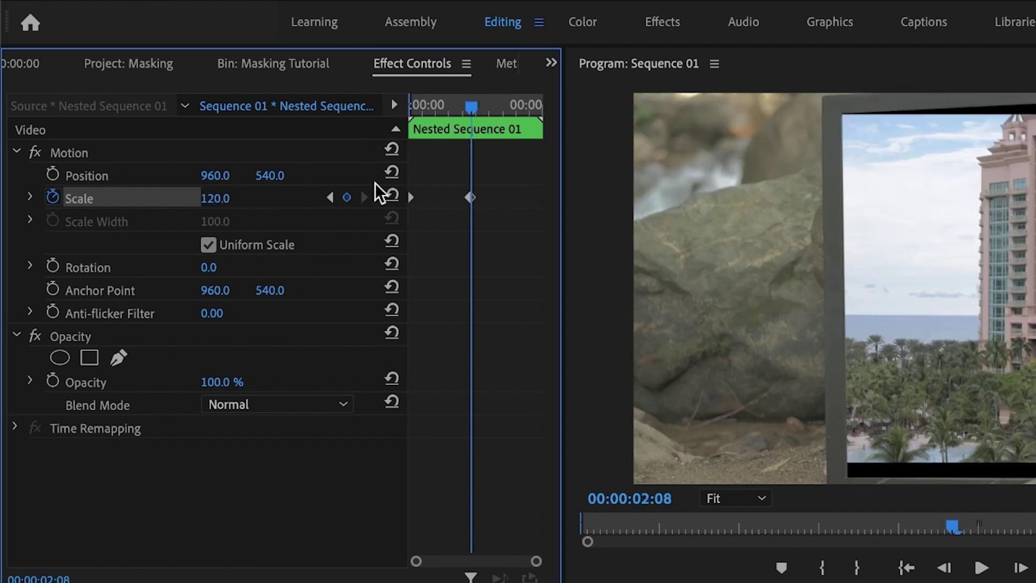
drag(471, 196, 773, 217)
key(space)
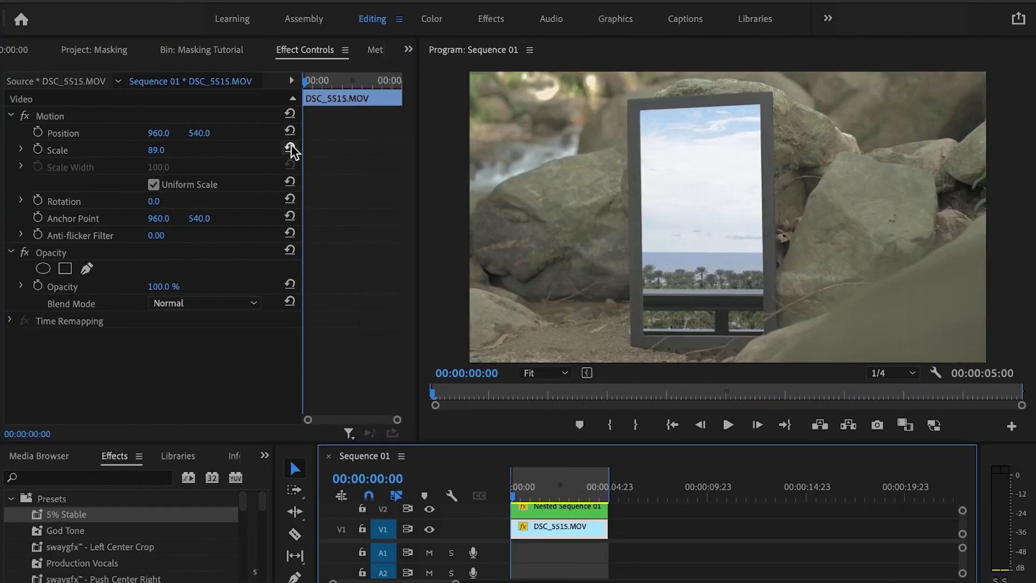
Select the DSC_5515.MOV balcony clip on V1 to show its Scale in Effect Controls
click(290, 148)
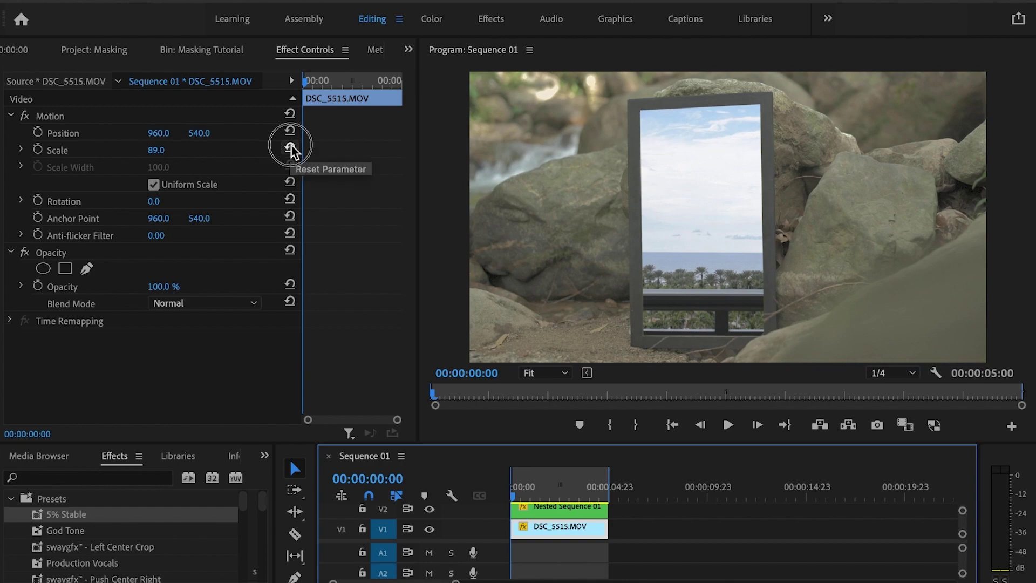